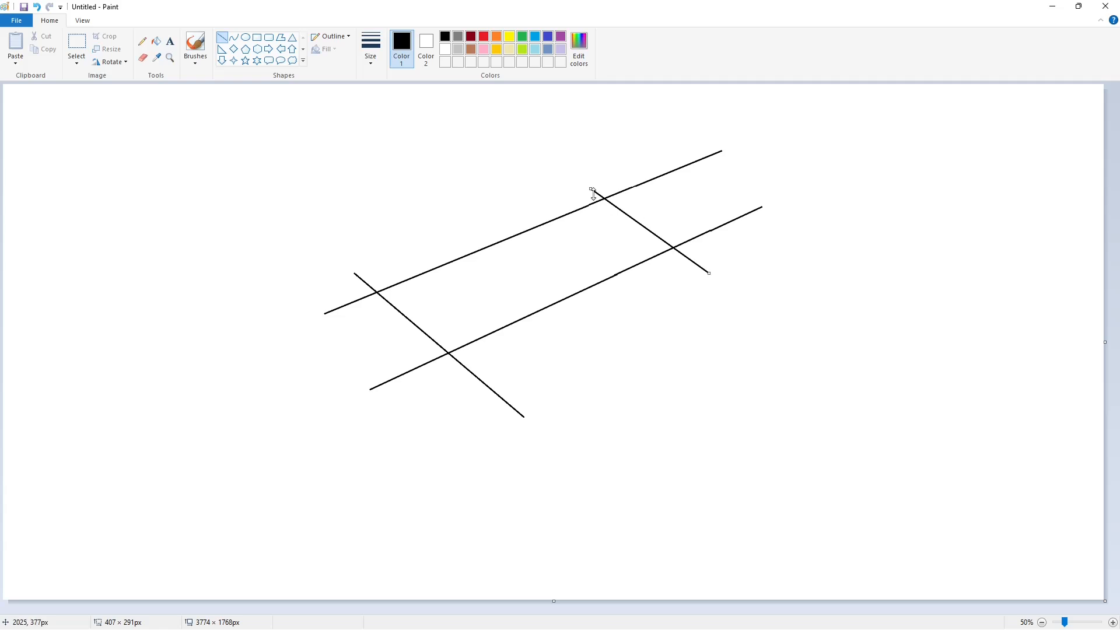
# - Undo the four crossing guide lines to clear the canvas
pyautogui.hotkey('ctrl', 'z')
pyautogui.hotkey('ctrl', 'z')
pyautogui.hotkey('ctrl', 'z')
pyautogui.hotkey('ctrl', 'z')
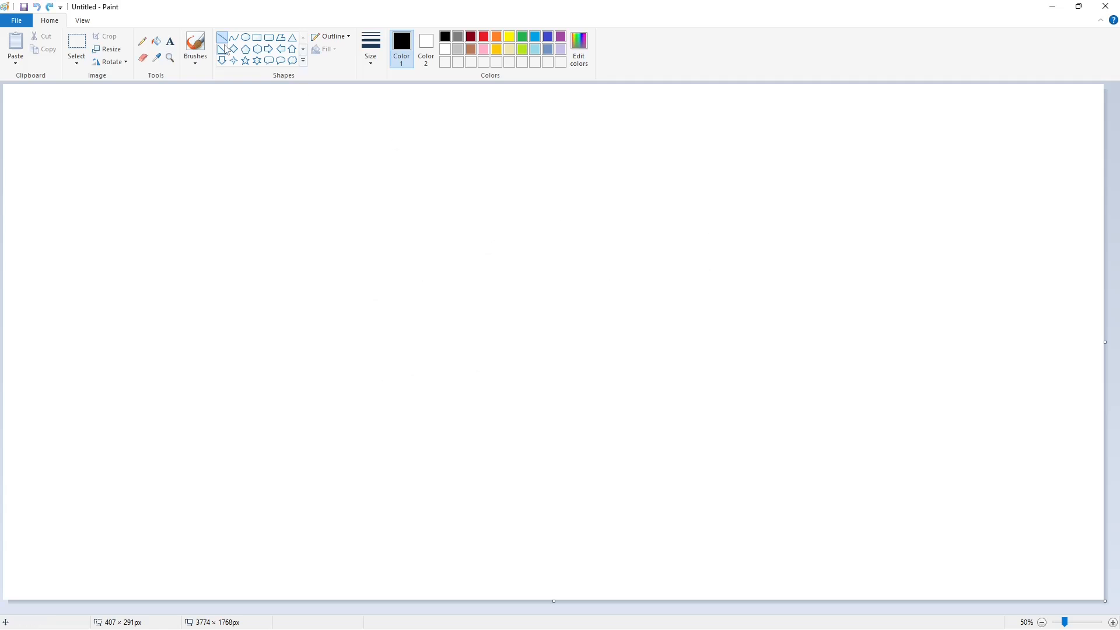
# - Outline three sides of a slanted top face in black, its upper edge spanning about 685 × 279 px, with rounded near corners
pyautogui.moveTo(395, 284); pyautogui.dragTo(596, 204)
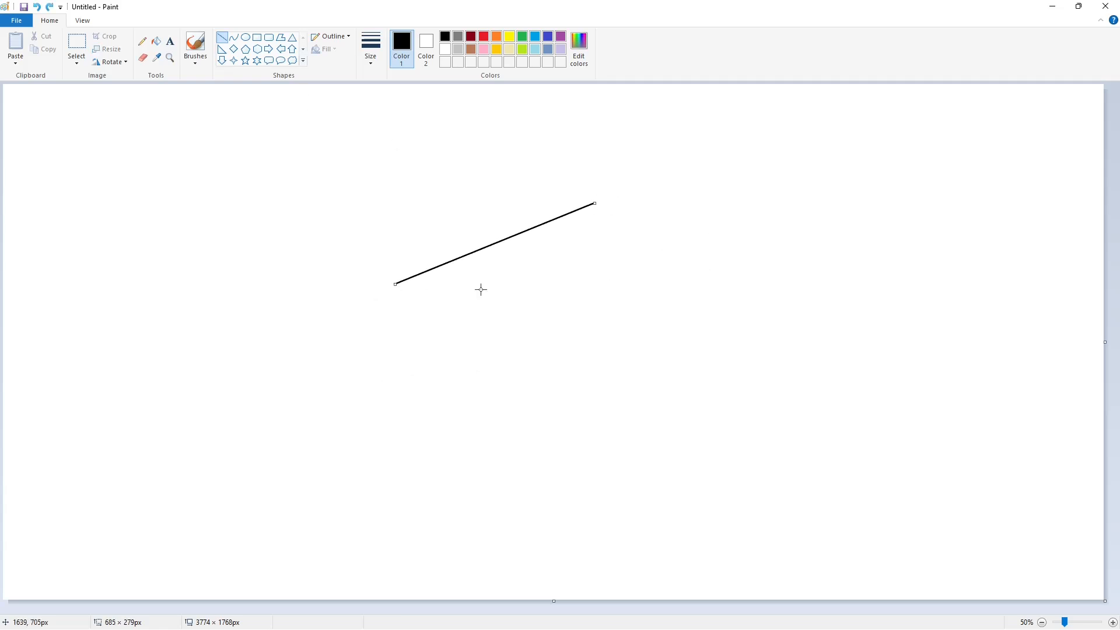
pyautogui.click(234, 36)
pyautogui.moveTo(391, 290)
pyautogui.mouseDown()
pyautogui.moveTo(382, 297)
pyautogui.moveTo(432, 338)
pyautogui.moveTo(477, 336)
pyautogui.moveTo(445, 343)
pyautogui.moveTo(450, 354)
pyautogui.moveTo(664, 252)
pyautogui.mouseUp()
pyautogui.click(222, 37)
pyautogui.click(233, 37)
pyautogui.click(222, 38)
pyautogui.click(234, 37)
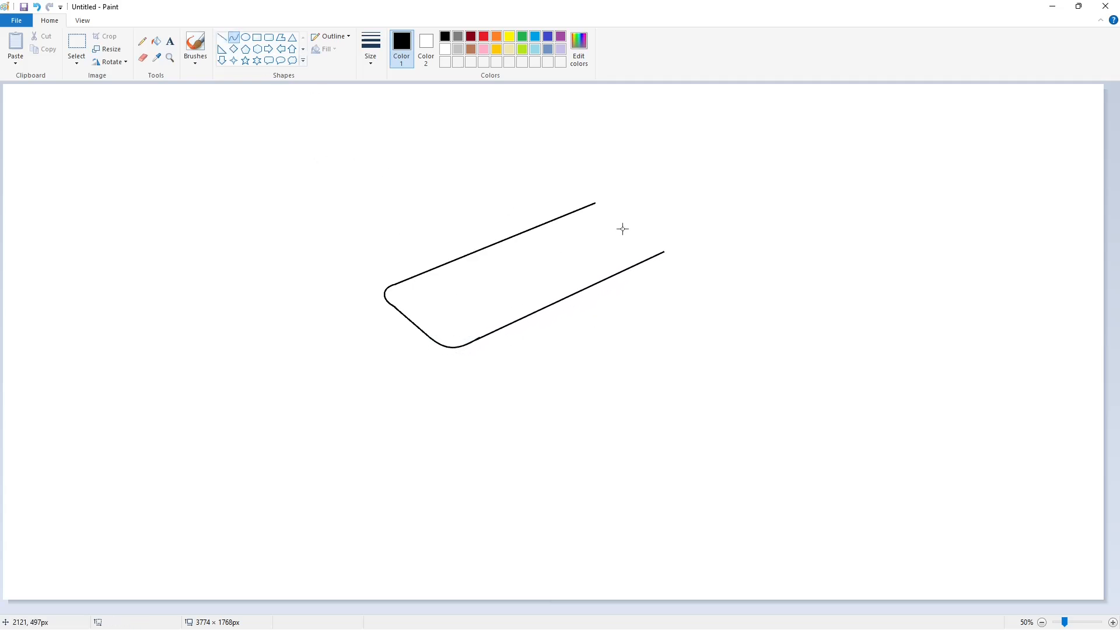
# - Close the top face's outline with a straight far edge and two rounded corners, and fill the shape with black
pyautogui.moveTo(616, 205); pyautogui.dragTo(665, 243)
pyautogui.click(604, 198)
pyautogui.click(607, 198)
pyautogui.click(659, 215)
pyautogui.click(221, 37)
pyautogui.click(234, 37)
pyautogui.click(671, 247)
pyautogui.click(157, 42)
pyautogui.click(527, 268)
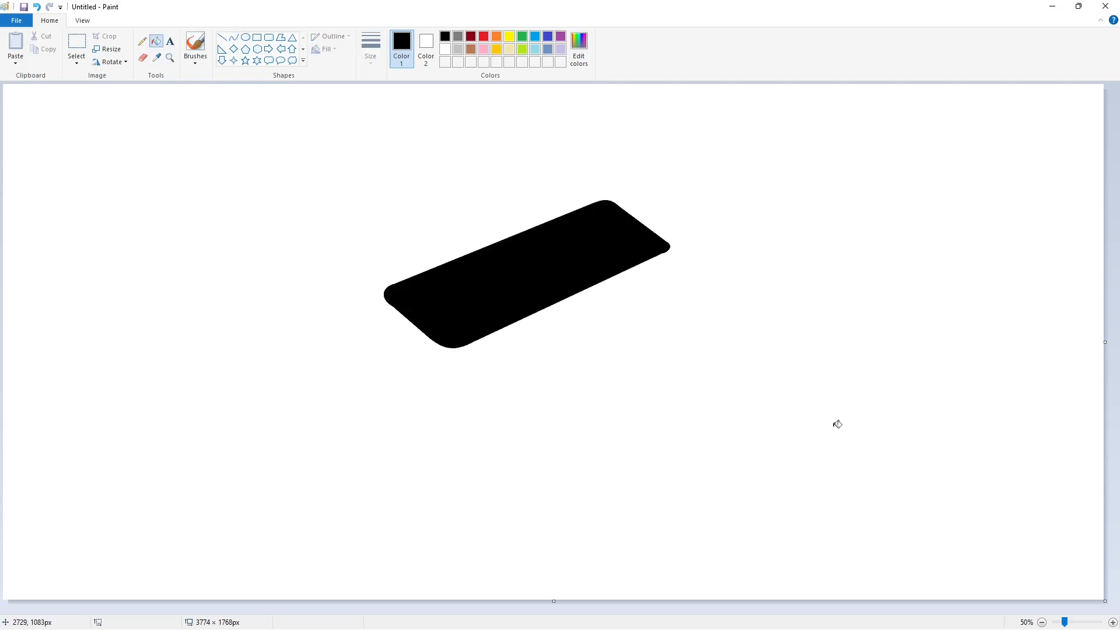
# - Trim the top face's short near edge smooth with white straight lines
pyautogui.click(1080, 621)
pyautogui.moveTo(534, 609); pyautogui.dragTo(708, 568)
pyautogui.click(221, 37)
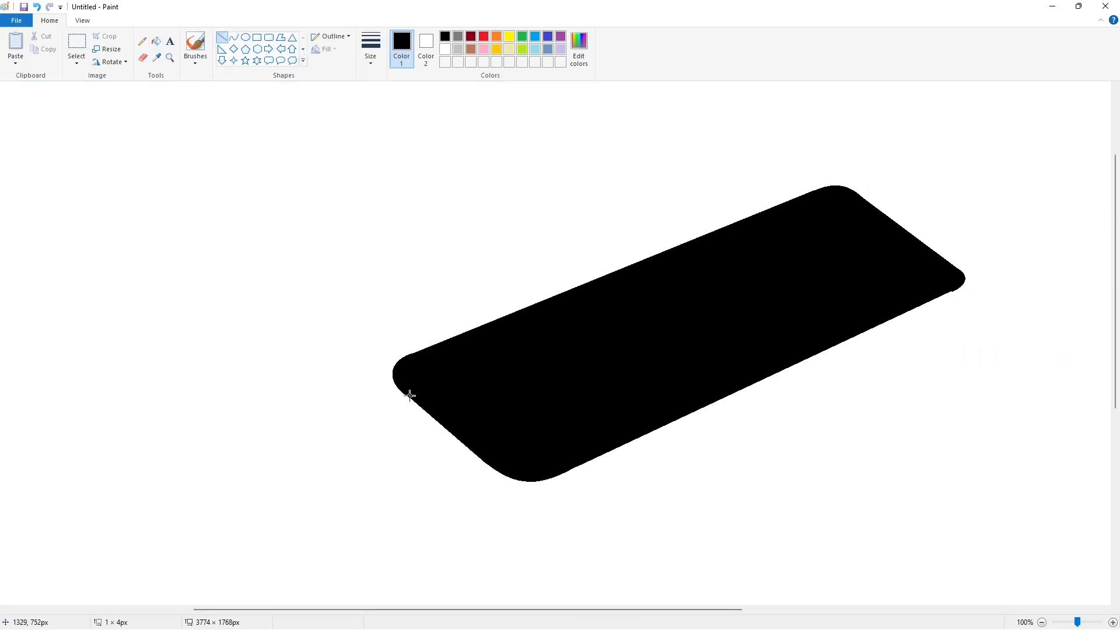
pyautogui.click(446, 50)
pyautogui.moveTo(472, 456); pyautogui.dragTo(492, 470)
pyautogui.moveTo(384, 369)
pyautogui.mouseDown()
pyautogui.moveTo(417, 417)
pyautogui.moveTo(445, 403)
pyautogui.moveTo(422, 418)
pyautogui.moveTo(459, 431)
pyautogui.mouseUp()
pyautogui.moveTo(430, 391); pyautogui.dragTo(399, 403)
# - Trim the top face's far rounded corner and the start of its long upper edge with white lines
pyautogui.hscroll(5, 702, 497)
pyautogui.moveTo(591, 307); pyautogui.dragTo(638, 285)
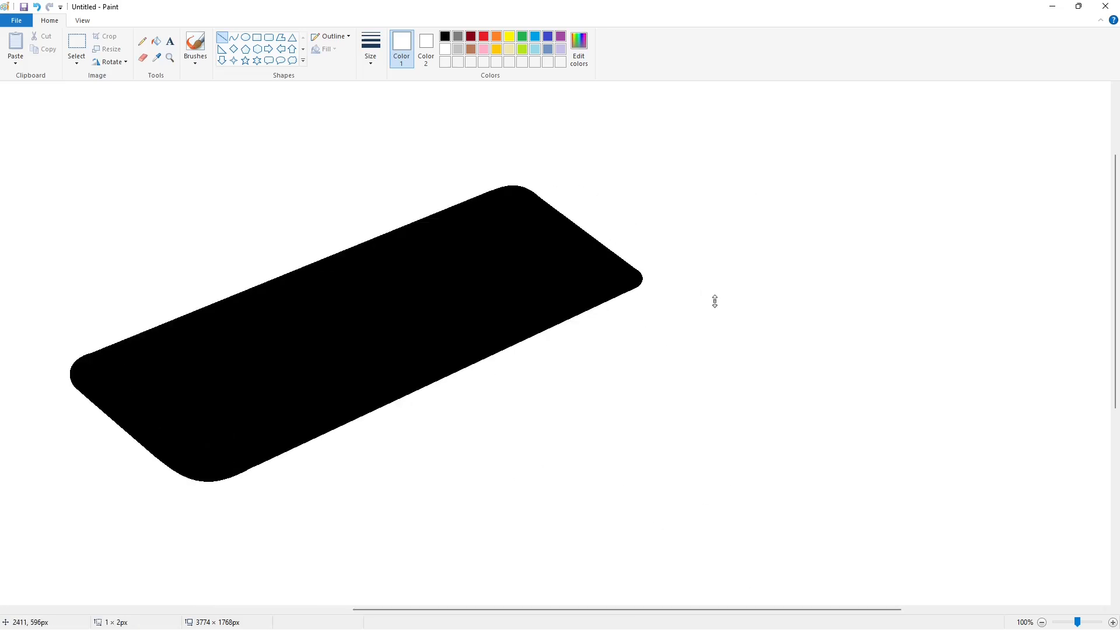
pyautogui.click(704, 354)
pyautogui.hscroll(-5, 837, 525)
pyautogui.moveTo(445, 354); pyautogui.dragTo(548, 311)
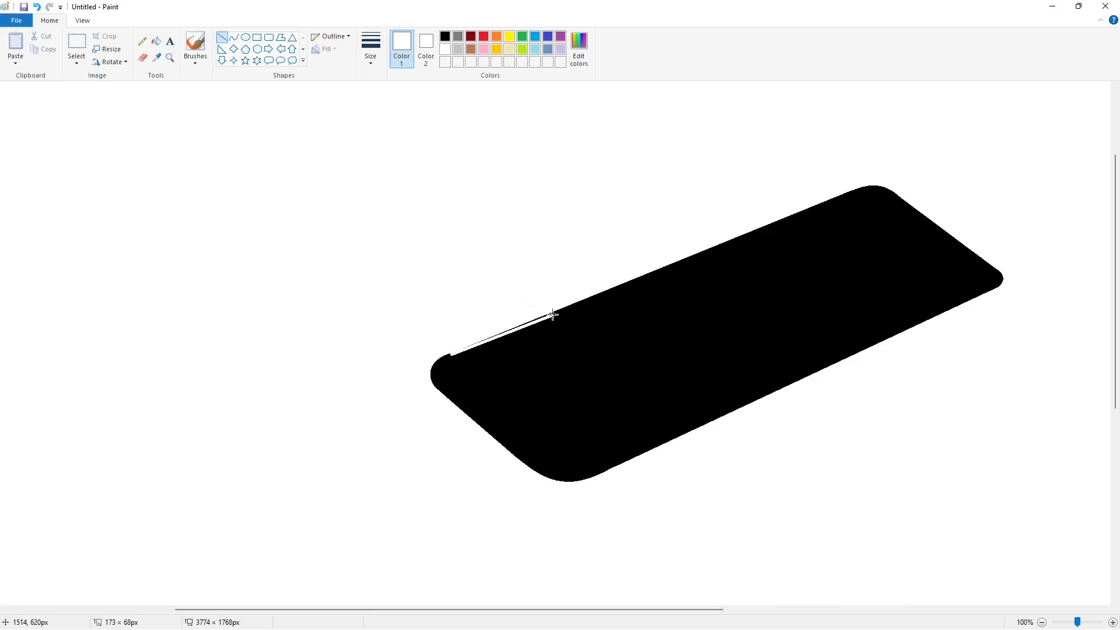
pyautogui.scroll(-1, 854, 505)
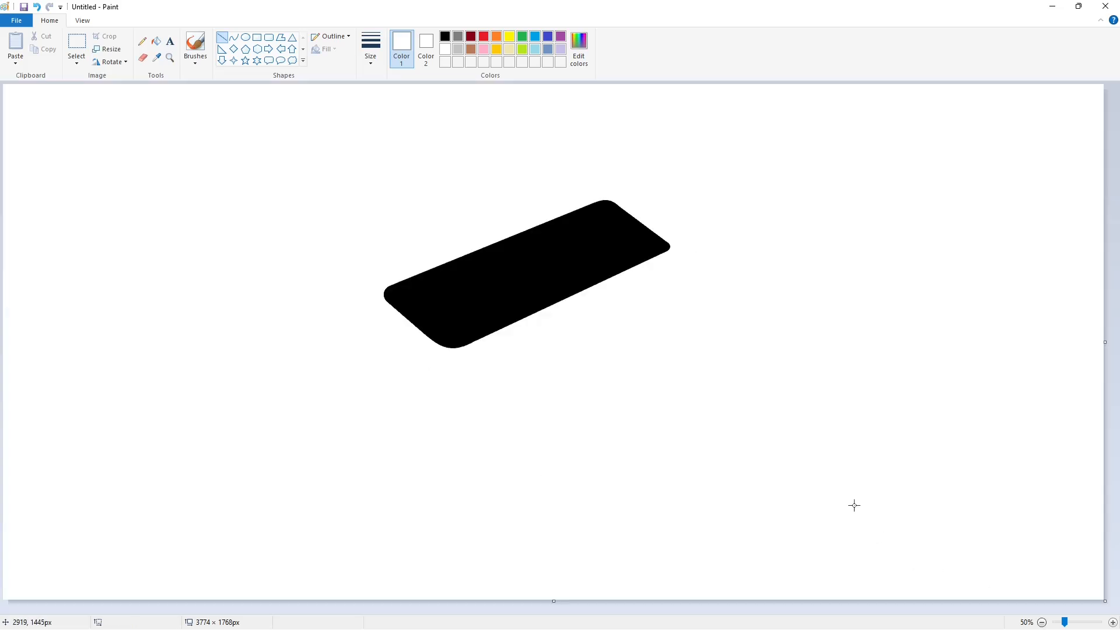
# - Draw the side face's slanted upper edge and long front edge in black below the top face, joined by a rounded corner
pyautogui.click(444, 36)
pyautogui.moveTo(380, 309)
pyautogui.mouseDown()
pyautogui.moveTo(426, 347)
pyautogui.moveTo(441, 381)
pyautogui.moveTo(436, 535)
pyautogui.mouseUp()
pyautogui.click(233, 36)
pyautogui.click(438, 355)
pyautogui.click(446, 372)
pyautogui.click(482, 370)
# - Round the side face's upper back corner and draw its straight back edge spanning about 33 × 567 px
pyautogui.click(221, 37)
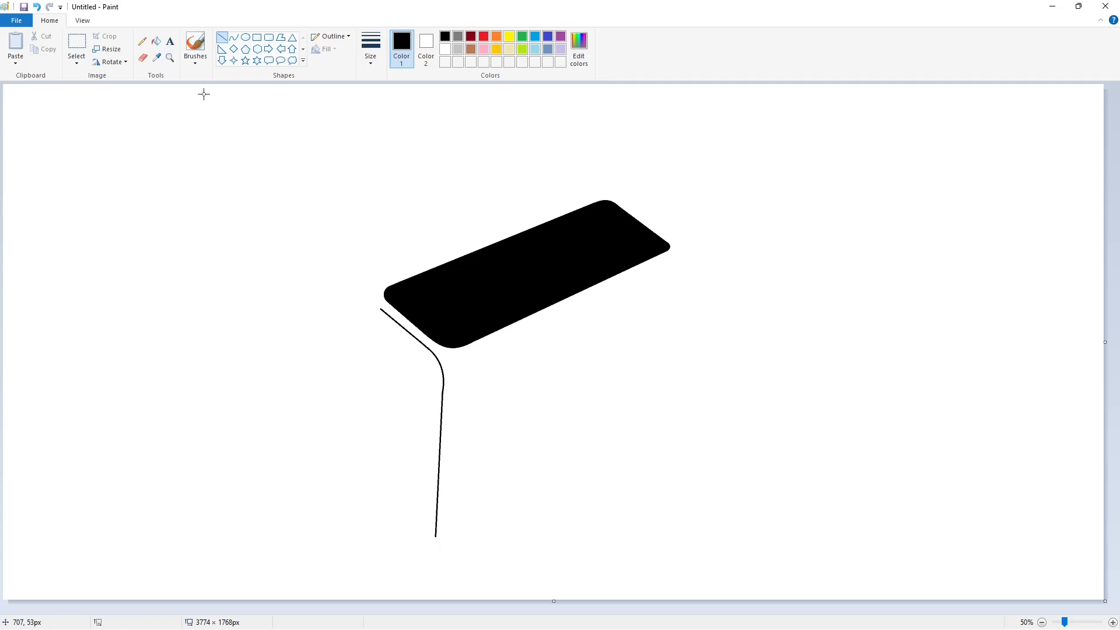
pyautogui.click(233, 37)
pyautogui.click(222, 37)
pyautogui.moveTo(371, 316); pyautogui.dragTo(380, 483)
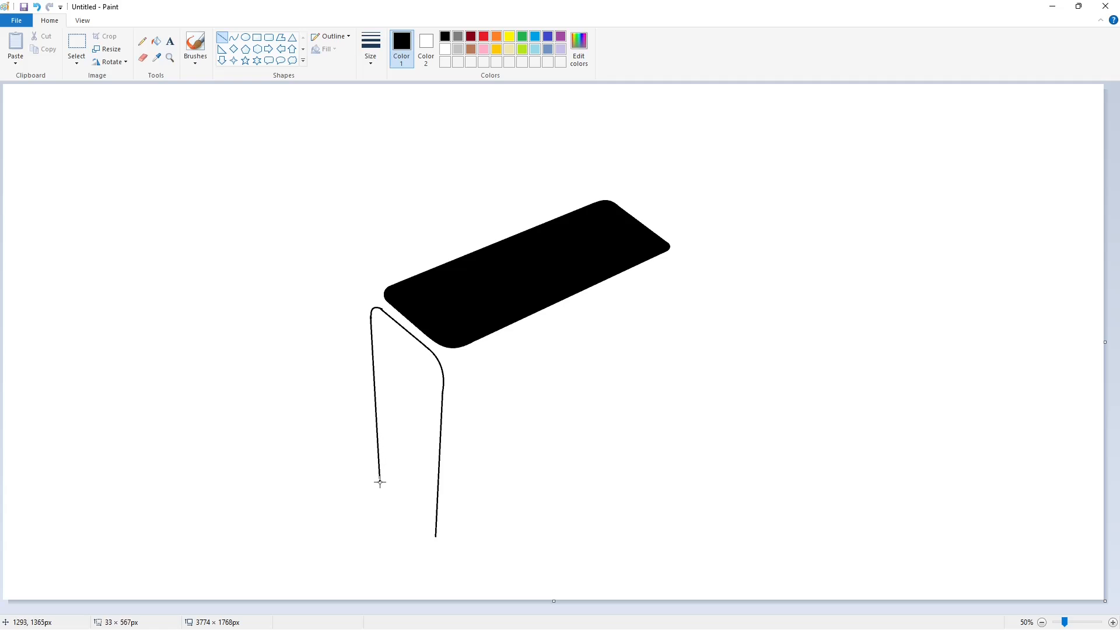
# - Close the side face with a slanted lower edge and rounded lower corners, and fill it with black
pyautogui.click(234, 36)
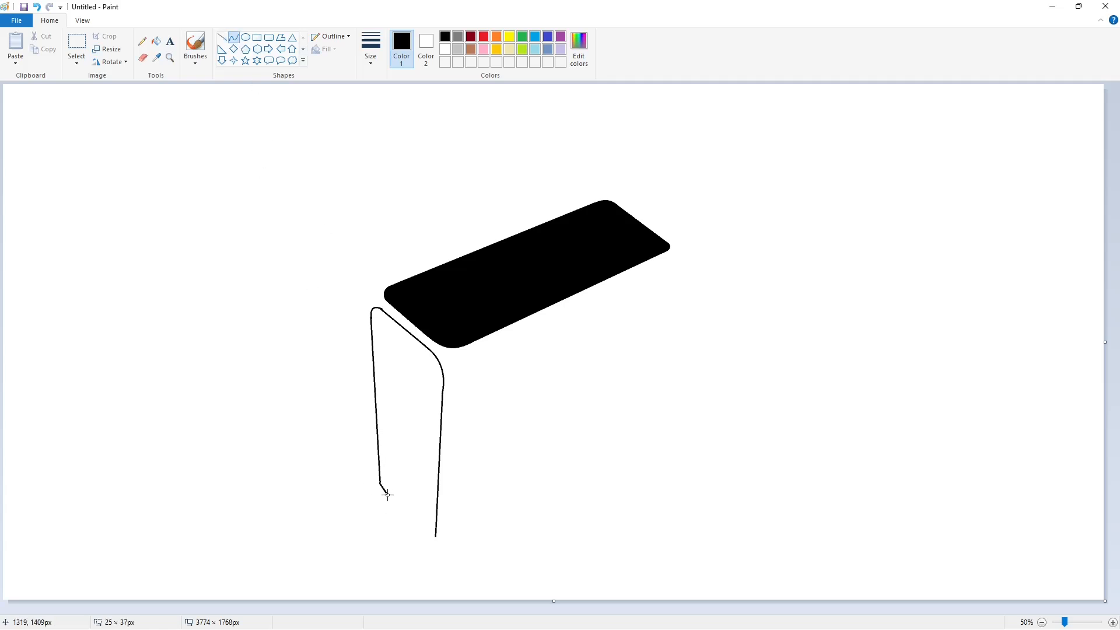
pyautogui.click(222, 37)
pyautogui.moveTo(384, 494); pyautogui.dragTo(428, 543)
pyautogui.click(234, 37)
pyautogui.click(155, 41)
pyautogui.click(408, 438)
# - Trim the side face's slanted upper edge with a white straight line near its back corner
pyautogui.scroll(1, 736, 544)
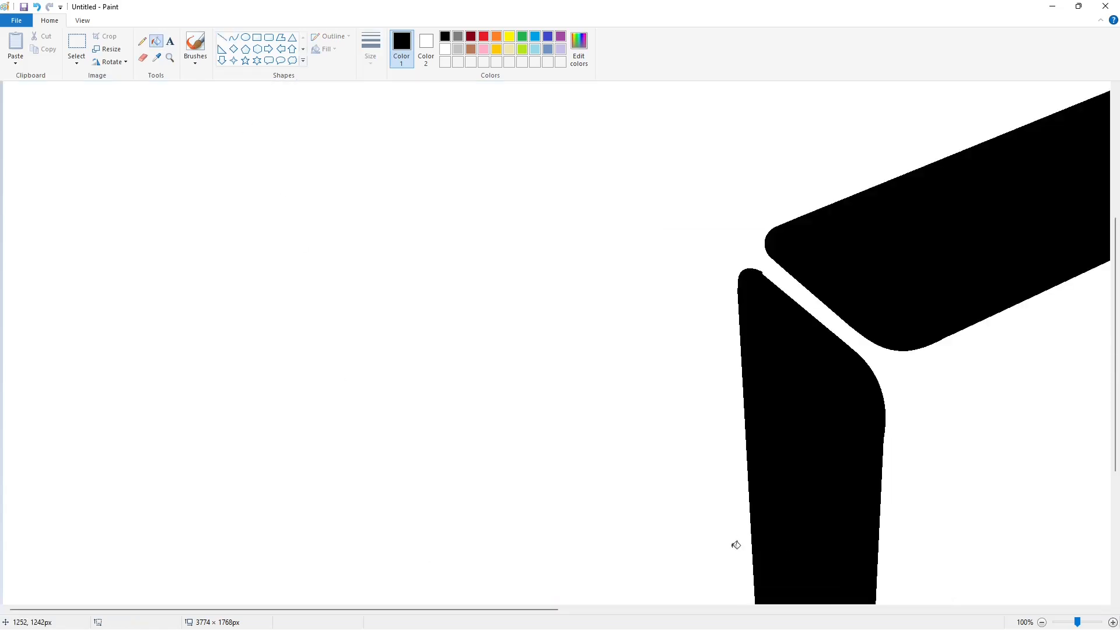
pyautogui.scroll(1, 736, 544)
pyautogui.scroll(-1, 736, 545)
pyautogui.click(222, 37)
pyautogui.click(445, 49)
pyautogui.moveTo(548, 302); pyautogui.dragTo(514, 275)
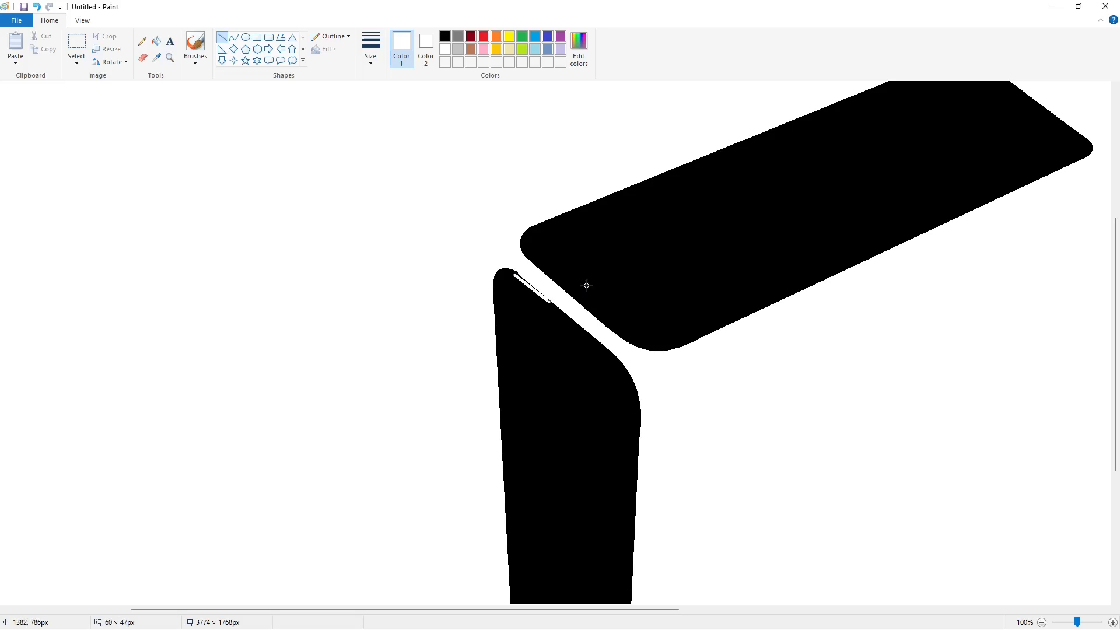
pyautogui.click(586, 285)
# - Smooth the side face's front edge just below its rounded upper corner with a white line
pyautogui.scroll(-2, 699, 321)
pyautogui.moveTo(628, 403); pyautogui.dragTo(633, 279)
pyautogui.moveTo(632, 292); pyautogui.dragTo(645, 291)
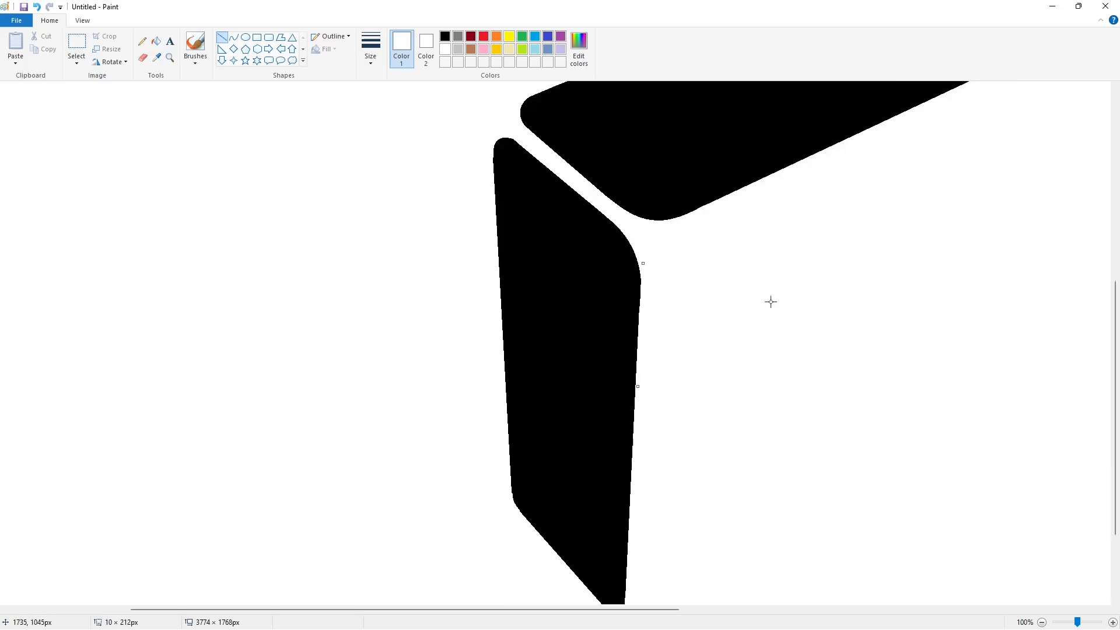
pyautogui.click(771, 302)
# - Smooth the lower end of the side face's back edge with white lines
pyautogui.scroll(-2, 710, 402)
pyautogui.moveTo(511, 340); pyautogui.dragTo(511, 387)
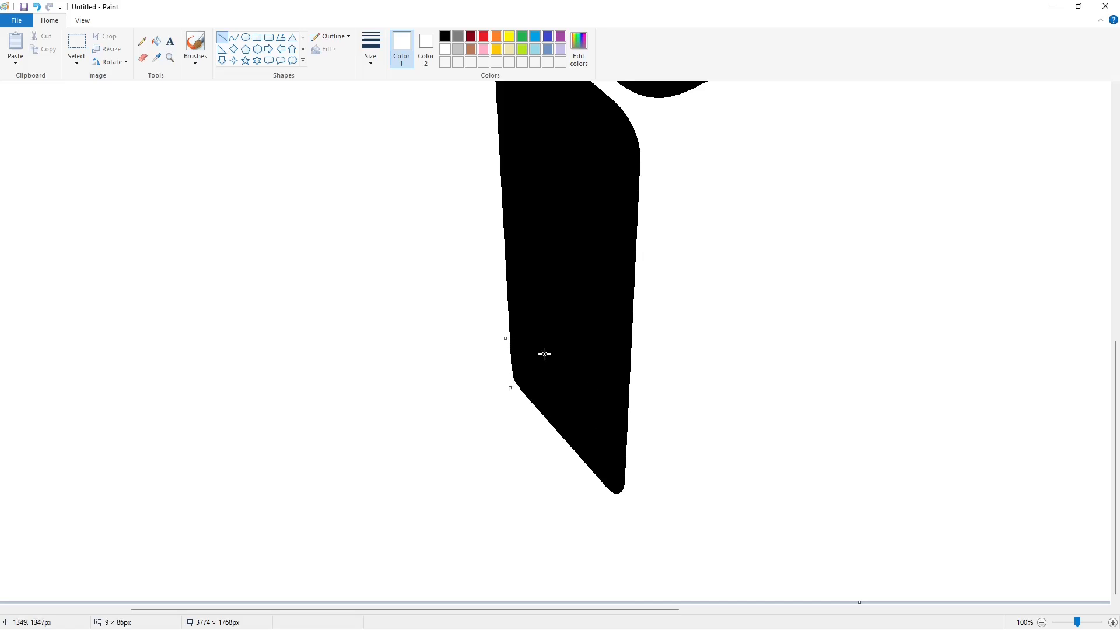
pyautogui.click(588, 342)
pyautogui.scroll(2, 738, 439)
pyautogui.moveTo(510, 479); pyautogui.dragTo(512, 525)
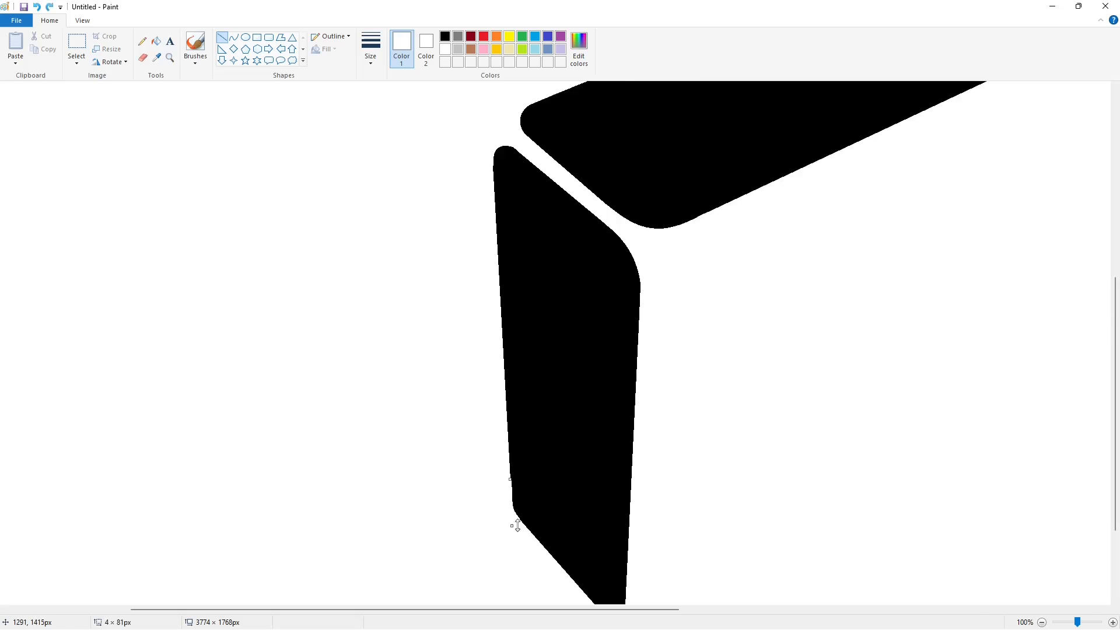
pyautogui.click(569, 480)
pyautogui.scroll(-2, 709, 496)
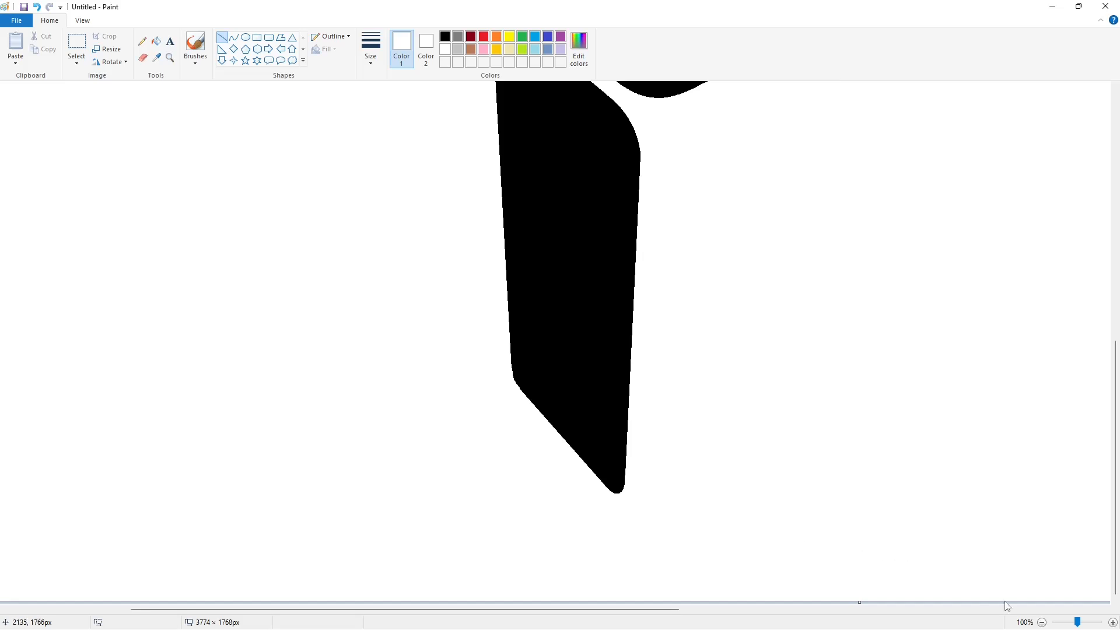
pyautogui.scroll(-1, 1007, 606)
# - Draw the front face's upper edge and long vertical edge in black, parallel to the filled faces, joined by a rounded corner
pyautogui.click(445, 36)
pyautogui.moveTo(473, 350); pyautogui.dragTo(675, 257)
pyautogui.click(713, 280)
pyautogui.click(234, 36)
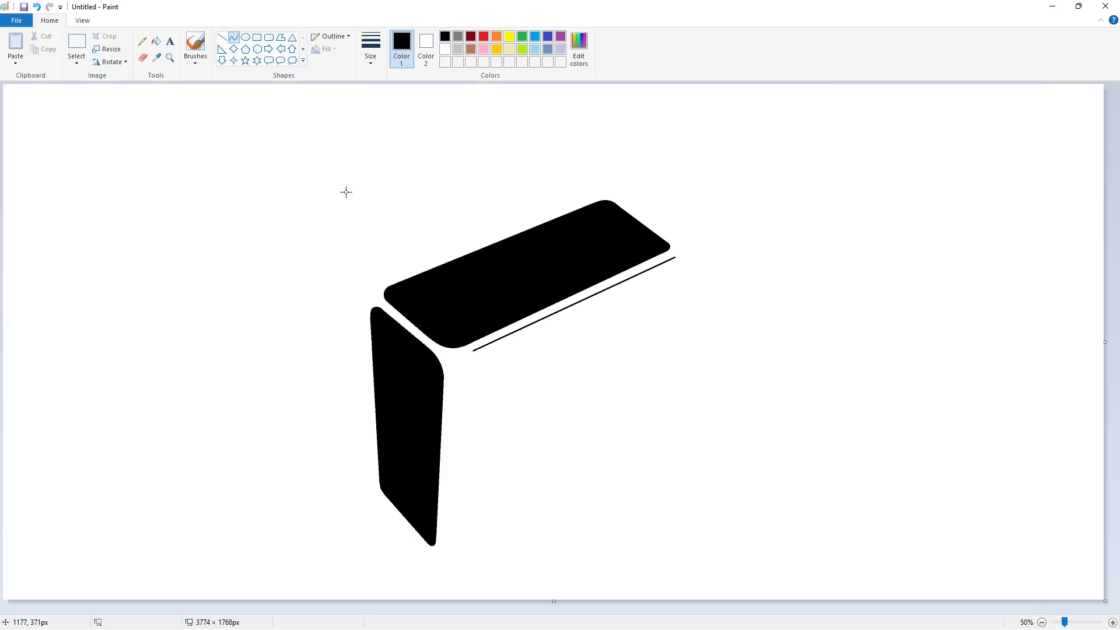
pyautogui.moveTo(473, 351)
pyautogui.mouseDown()
pyautogui.moveTo(453, 394)
pyautogui.moveTo(457, 357)
pyautogui.moveTo(453, 371)
pyautogui.moveTo(435, 500)
pyautogui.moveTo(448, 545)
pyautogui.mouseUp()
pyautogui.click(502, 378)
pyautogui.click(222, 37)
pyautogui.click(221, 92)
# - Add rounded corners at the foot of the front face's vertical edge and at the far end of its upper edge
pyautogui.click(234, 37)
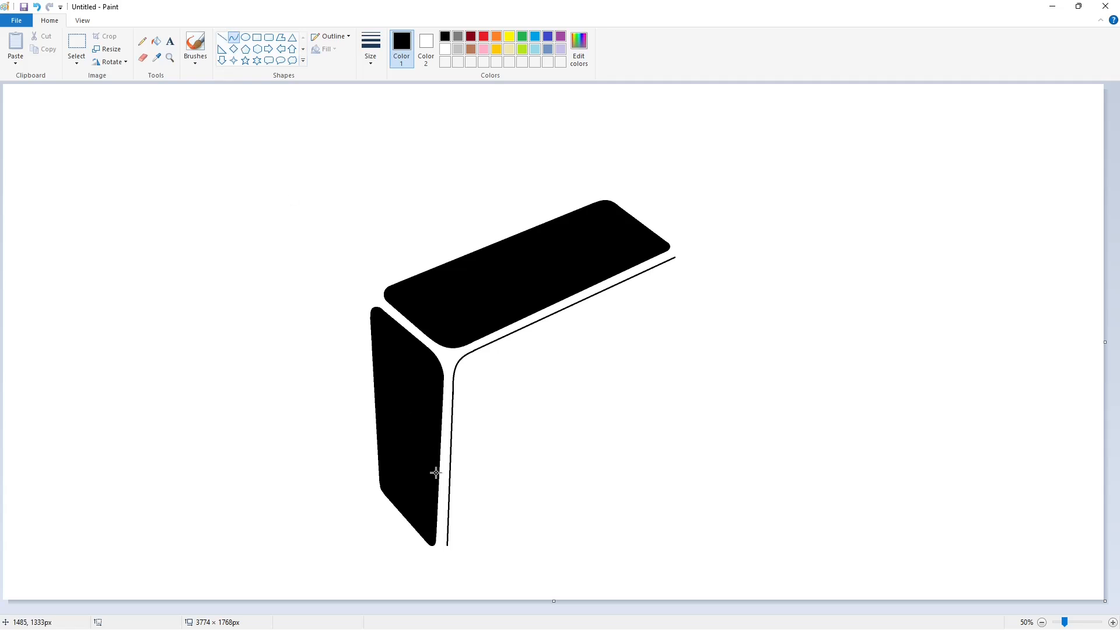
pyautogui.click(513, 558)
pyautogui.moveTo(675, 257); pyautogui.dragTo(692, 273)
pyautogui.click(688, 251)
pyautogui.click(695, 256)
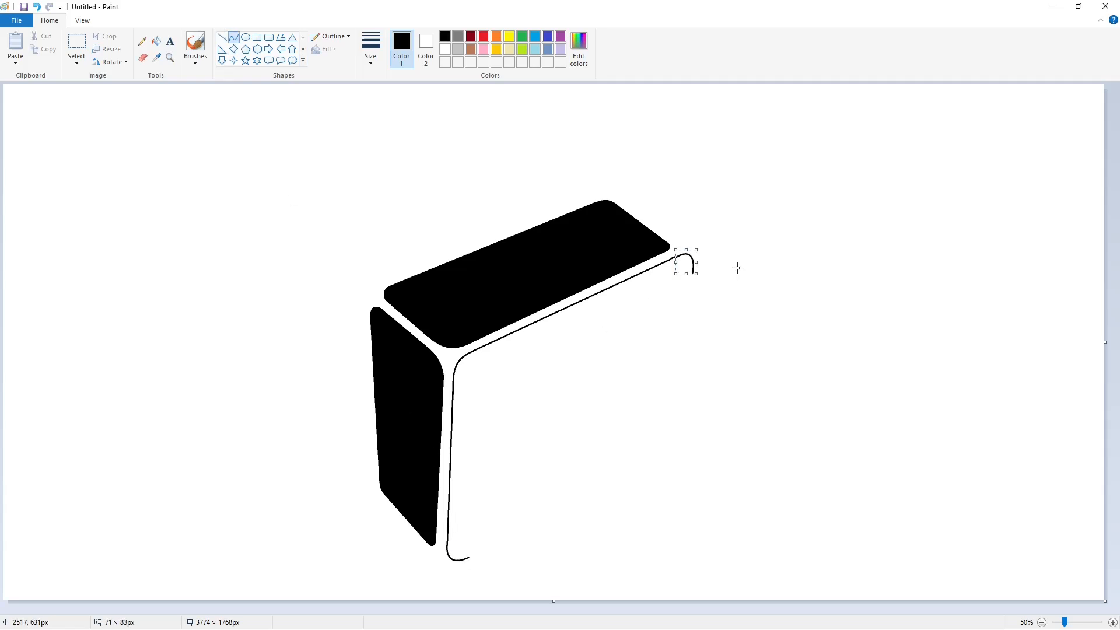
pyautogui.click(737, 267)
# - Draw the short end edge of the letter C's upper arm and curve its lower corner inward
pyautogui.click(222, 37)
pyautogui.moveTo(693, 267); pyautogui.dragTo(690, 320)
pyautogui.click(233, 37)
pyautogui.click(690, 331)
pyautogui.click(687, 337)
pyautogui.click(713, 330)
# - Draw the underside of the C's upper arm with a rounded inner tip and a short vertical edge up into the opening
pyautogui.click(221, 37)
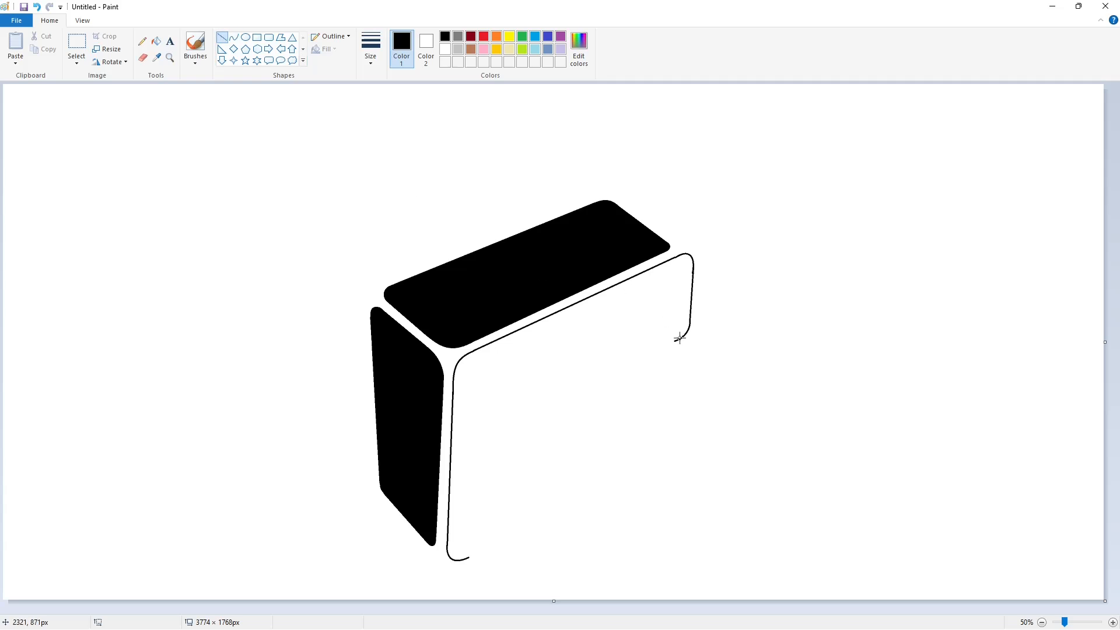
pyautogui.moveTo(679, 338)
pyautogui.mouseDown()
pyautogui.moveTo(647, 356)
pyautogui.moveTo(630, 345)
pyautogui.mouseUp()
pyautogui.click(233, 36)
pyautogui.click(630, 357)
pyautogui.click(222, 37)
pyautogui.moveTo(630, 346); pyautogui.dragTo(630, 337)
pyautogui.click(234, 37)
pyautogui.click(221, 37)
# - Draw the inner upper edge of the C's opening and round its inner upper corner
pyautogui.moveTo(618, 332)
pyautogui.mouseDown()
pyautogui.moveTo(554, 350)
pyautogui.moveTo(521, 379)
pyautogui.moveTo(503, 474)
pyautogui.moveTo(521, 479)
pyautogui.moveTo(507, 484)
pyautogui.moveTo(621, 437)
pyautogui.moveTo(632, 416)
pyautogui.moveTo(634, 433)
pyautogui.moveTo(642, 395)
pyautogui.moveTo(668, 380)
pyautogui.moveTo(686, 399)
pyautogui.moveTo(683, 432)
pyautogui.moveTo(656, 469)
pyautogui.mouseUp()
pyautogui.click(234, 37)
pyautogui.click(512, 388)
pyautogui.click(587, 394)
pyautogui.hotkey('ctrl', 'z')
pyautogui.click(516, 385)
# - Outline the C opening's inner vertical edge and lower edge, rounding the lower corners up towards the lower arm
pyautogui.click(222, 37)
pyautogui.click(234, 37)
pyautogui.click(221, 36)
pyautogui.click(234, 37)
pyautogui.click(663, 430)
pyautogui.click(402, 152)
pyautogui.hotkey('ctrl', 'z')
pyautogui.click(633, 399)
pyautogui.click(699, 412)
# - Draw the top edge of the C's lower arm and round its outer upper corner
pyautogui.click(222, 38)
pyautogui.click(234, 38)
pyautogui.click(681, 374)
pyautogui.click(687, 381)
pyautogui.click(732, 382)
# - Curve the outer lower corner of the C's lower arm from its end edge into the underside
pyautogui.click(222, 37)
pyautogui.click(233, 37)
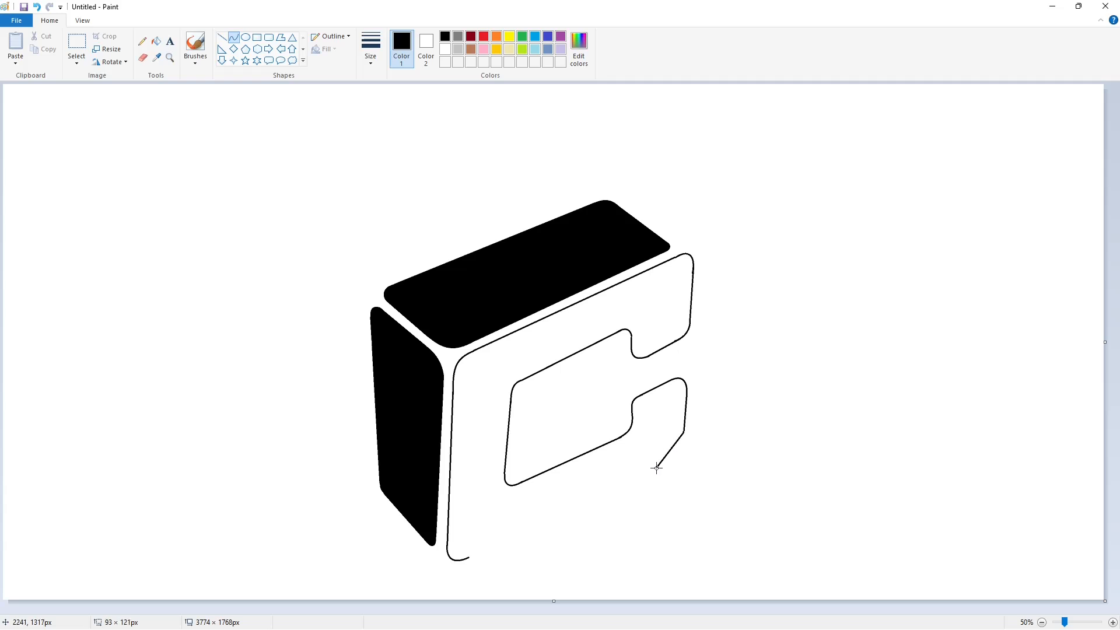
pyautogui.click(681, 448)
pyautogui.click(677, 461)
pyautogui.click(775, 460)
# - Close the front face with a straight lower edge and fill the letter C with black
pyautogui.click(221, 37)
pyautogui.moveTo(468, 558); pyautogui.dragTo(657, 468)
pyautogui.click(723, 480)
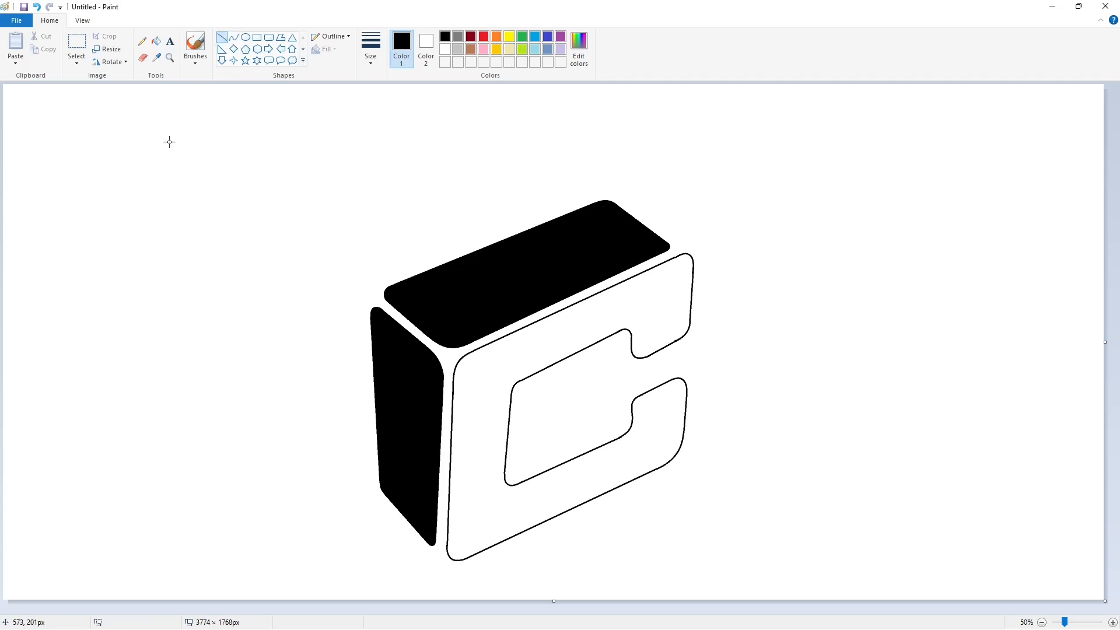
pyautogui.click(156, 42)
pyautogui.click(653, 320)
# - Trim the edges of the C's upper arm around its inner tip with straight white lines
pyautogui.click(1113, 622)
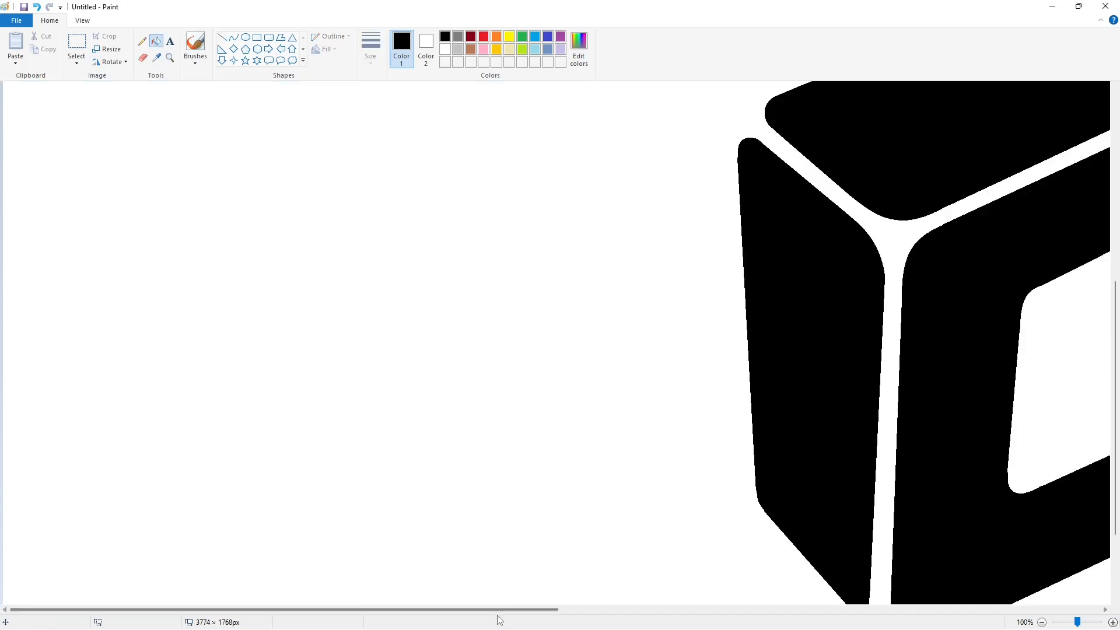
pyautogui.moveTo(497, 610); pyautogui.dragTo(824, 609)
pyautogui.scroll(2, 815, 548)
pyautogui.click(221, 37)
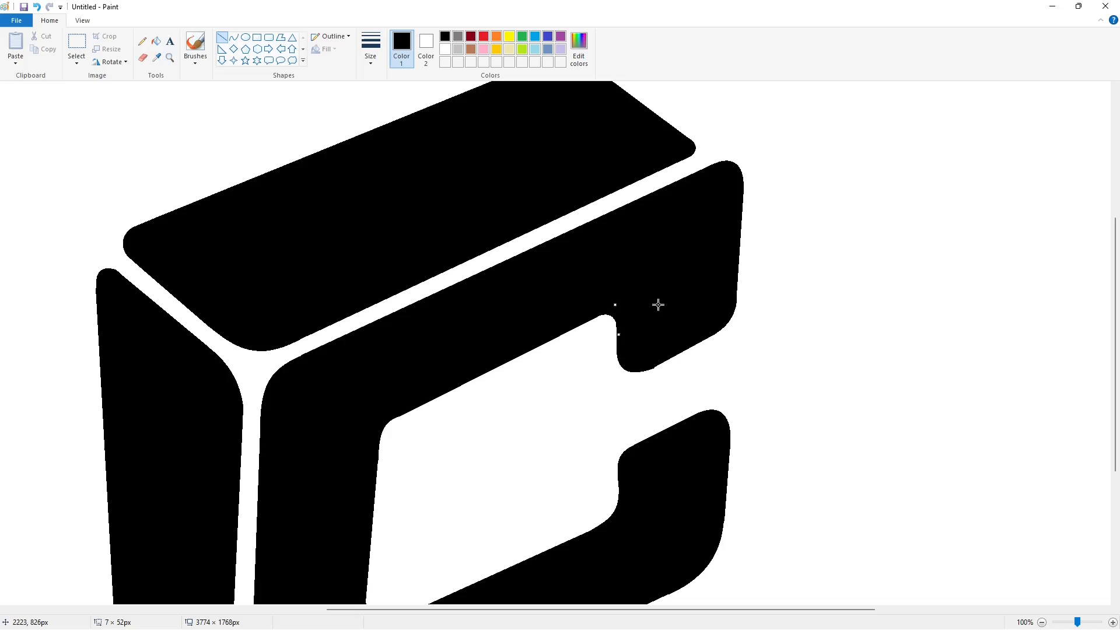
pyautogui.click(445, 51)
pyautogui.moveTo(676, 358); pyautogui.dragTo(625, 380)
# - Touch up the C opening's inner lower corner with black and white lines, and set the drawing colour back to black
pyautogui.scroll(-3, 729, 382)
pyautogui.scroll(-3, 649, 305)
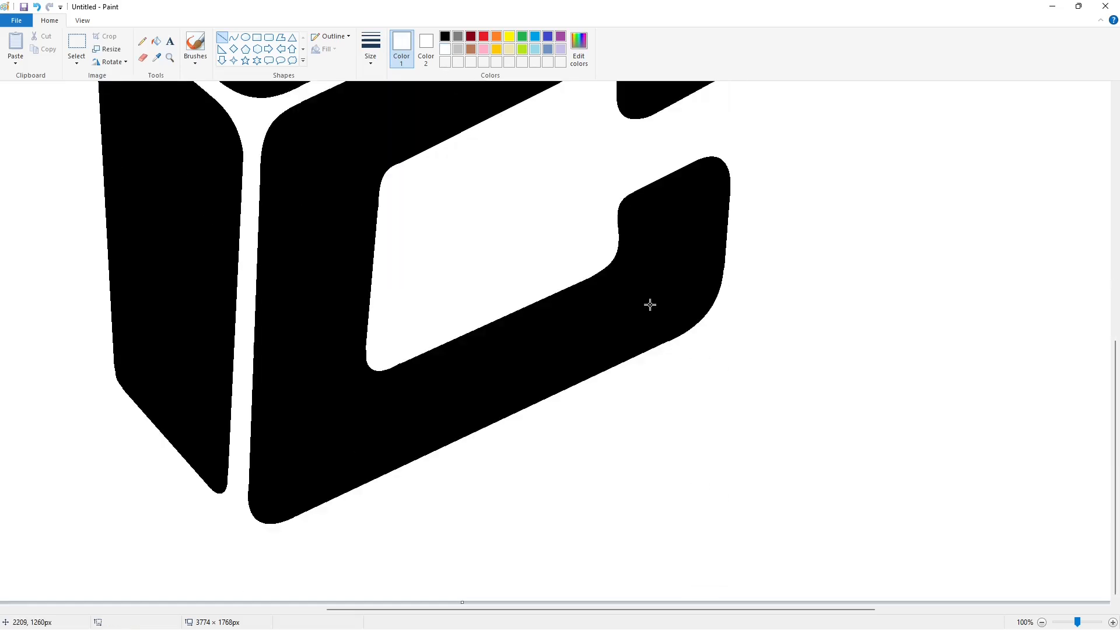
pyautogui.click(445, 36)
pyautogui.moveTo(362, 330)
pyautogui.mouseDown()
pyautogui.moveTo(362, 370)
pyautogui.moveTo(430, 347)
pyautogui.mouseUp()
pyautogui.click(445, 49)
pyautogui.scroll(3, 652, 452)
pyautogui.scroll(-3, 990, 572)
pyautogui.keyDown('ctrl'); pyautogui.scroll(-1, 981, 540); pyautogui.keyUp('ctrl')
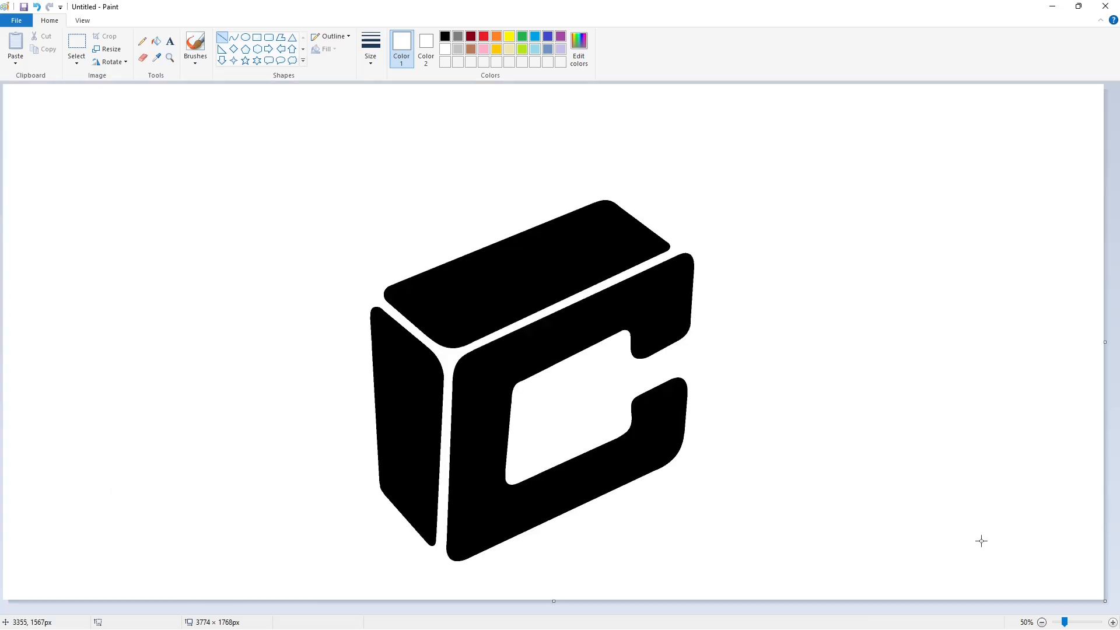
pyautogui.click(233, 37)
pyautogui.click(445, 36)
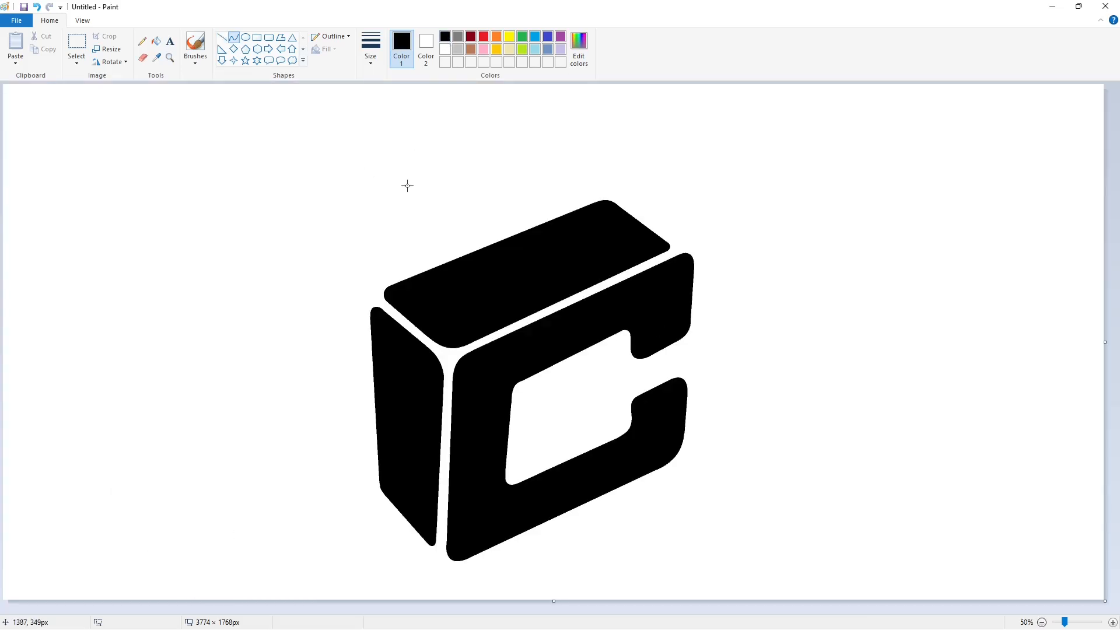
pyautogui.moveTo(376, 275); pyautogui.dragTo(587, 189)
pyautogui.click(783, 188)
pyautogui.hotkey('ctrl', 'z')
pyautogui.hotkey('ctrl', 'z')
# - Draw a straight black line just above the top face, parallel to its long upper edge
pyautogui.click(222, 38)
pyautogui.moveTo(384, 271); pyautogui.dragTo(588, 189)
pyautogui.click(733, 267)
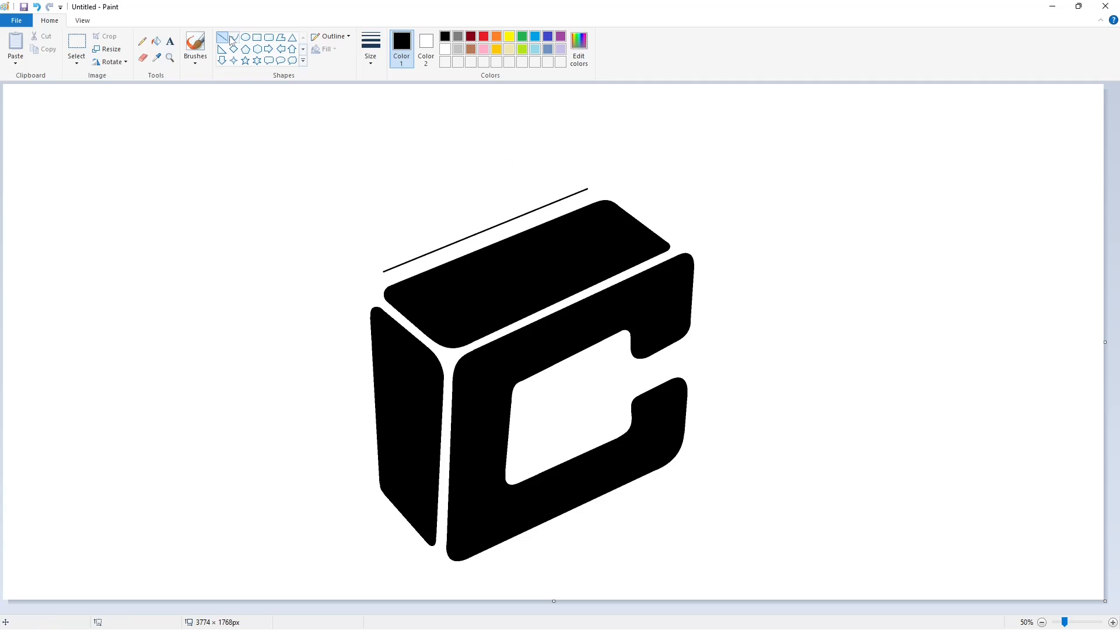
# - Round the outline's upper-left corner with a black curve joining the straight line above the top face
pyautogui.click(232, 40)
pyautogui.moveTo(383, 272)
pyautogui.mouseDown()
pyautogui.moveTo(362, 321)
pyautogui.moveTo(350, 293)
pyautogui.moveTo(355, 320)
pyautogui.mouseUp()
pyautogui.click(350, 293)
pyautogui.click(451, 295)
pyautogui.hotkey('ctrl', 'z')
# - Extend the outline down the left face and along the front face's lower edge, rounding each corner up to the lower arm
pyautogui.moveTo(368, 293)
pyautogui.mouseDown()
pyautogui.moveTo(363, 280)
pyautogui.moveTo(350, 288)
pyautogui.moveTo(368, 474)
pyautogui.moveTo(449, 583)
pyautogui.moveTo(601, 537)
pyautogui.moveTo(669, 478)
pyautogui.moveTo(697, 432)
pyautogui.moveTo(700, 452)
pyautogui.mouseUp()
pyautogui.click(436, 310)
pyautogui.click(222, 37)
pyautogui.click(234, 37)
pyautogui.click(221, 36)
pyautogui.click(233, 37)
pyautogui.click(221, 36)
pyautogui.click(233, 37)
pyautogui.click(804, 456)
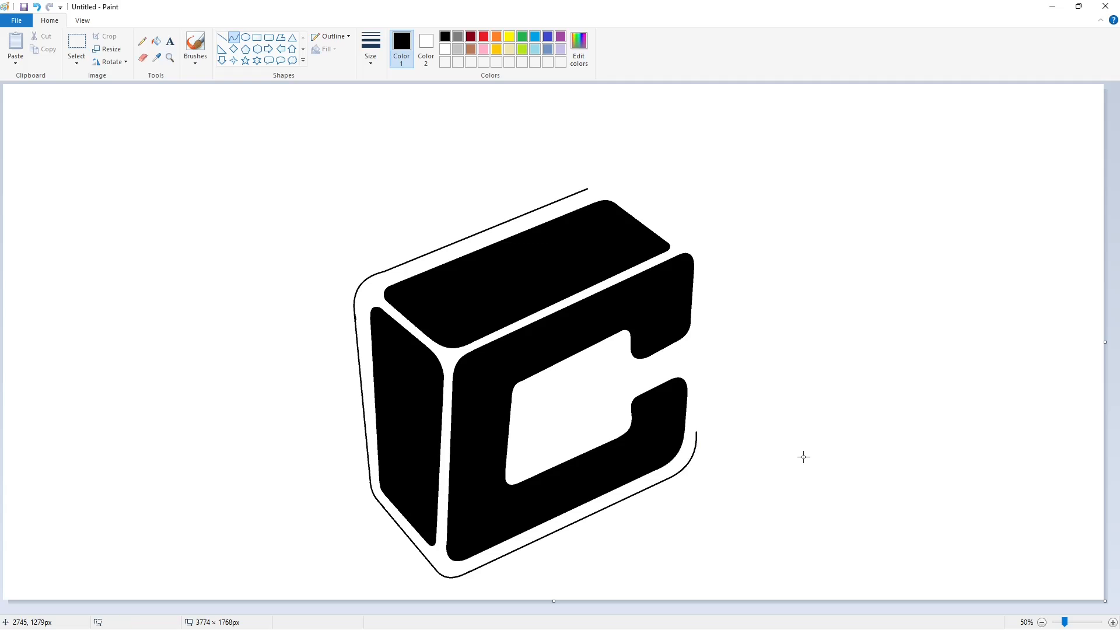
# - Outline the outer ends of both arms and close the outline around the top face's far corner
pyautogui.click(222, 36)
pyautogui.moveTo(696, 432); pyautogui.dragTo(700, 373)
pyautogui.click(233, 36)
pyautogui.moveTo(689, 349)
pyautogui.mouseDown()
pyautogui.moveTo(707, 256)
pyautogui.moveTo(604, 185)
pyautogui.mouseUp()
pyautogui.click(701, 338)
pyautogui.click(221, 37)
pyautogui.click(234, 37)
pyautogui.click(221, 37)
pyautogui.click(234, 37)
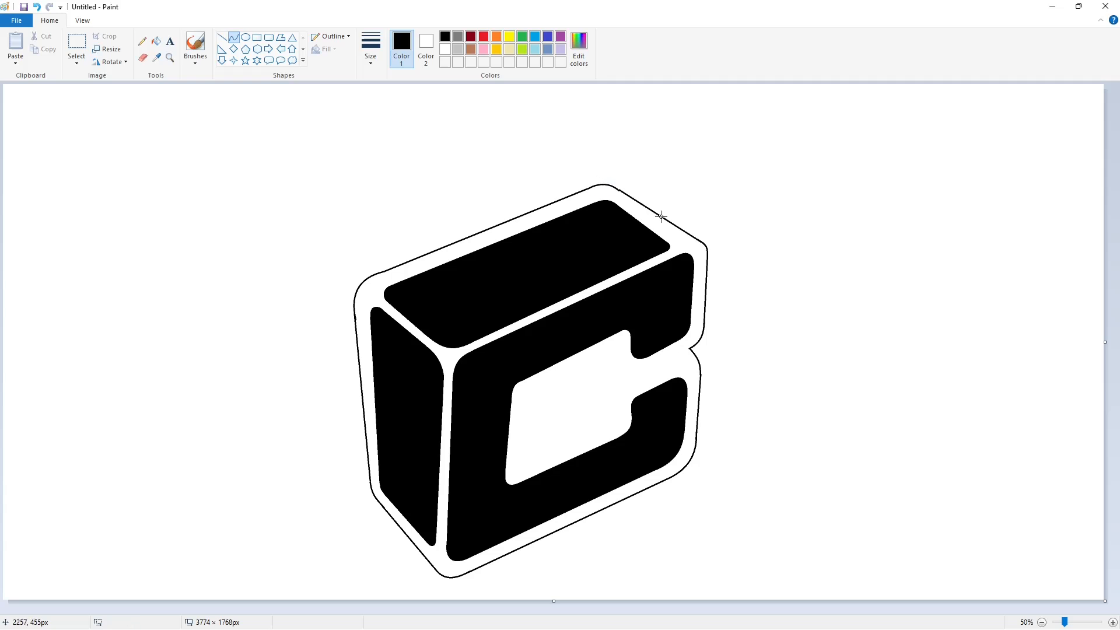
# - Outline the underside of the upper arm's tip and the upper edge of the C's opening
pyautogui.moveTo(675, 353)
pyautogui.mouseDown()
pyautogui.moveTo(641, 369)
pyautogui.moveTo(608, 358)
pyautogui.moveTo(623, 381)
pyautogui.moveTo(612, 365)
pyautogui.mouseUp()
pyautogui.click(233, 37)
pyautogui.click(221, 37)
pyautogui.moveTo(535, 382); pyautogui.dragTo(612, 344)
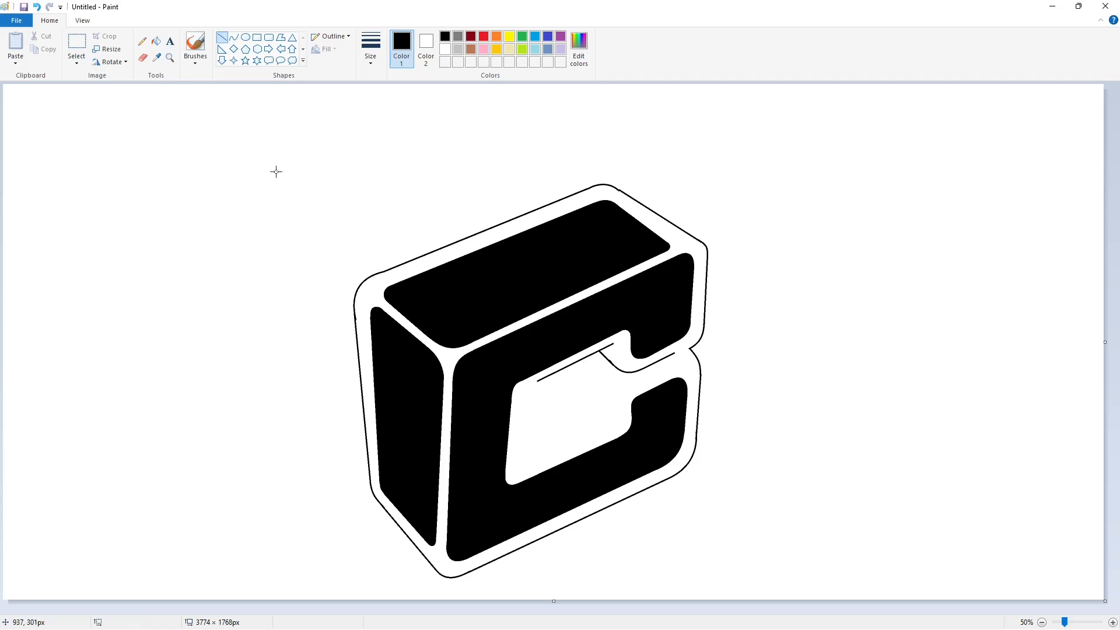
# - Outline the left and lower edges of the C's opening with straight lines and rounded corners
pyautogui.click(234, 37)
pyautogui.moveTo(529, 388); pyautogui.dragTo(617, 428)
pyautogui.click(592, 395)
pyautogui.click(222, 37)
pyautogui.click(234, 37)
pyautogui.click(221, 36)
pyautogui.click(684, 437)
pyautogui.click(233, 37)
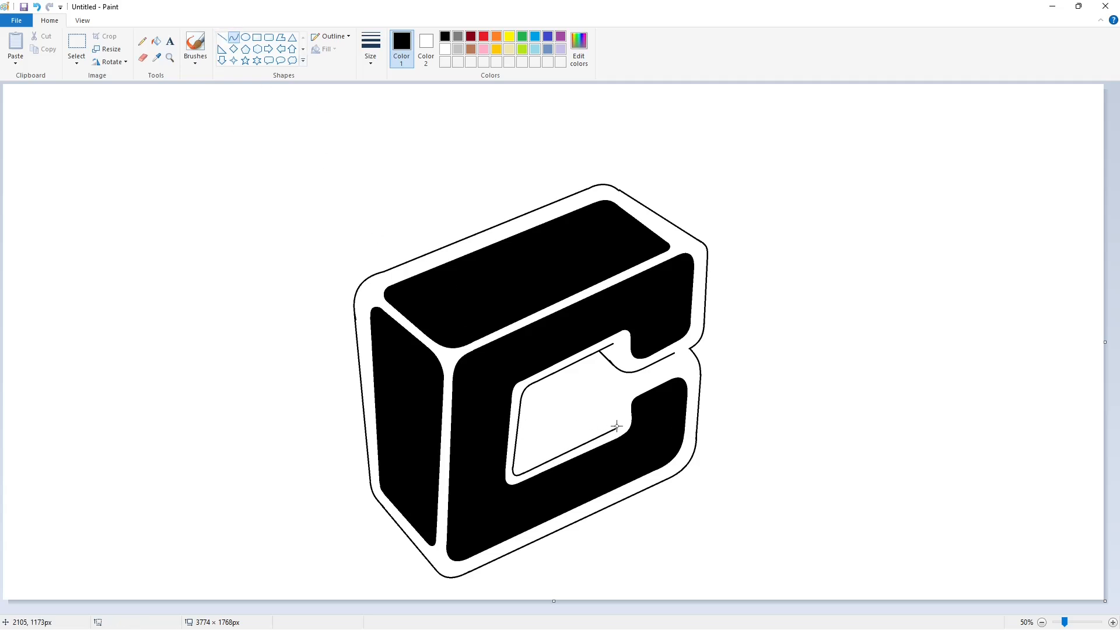
pyautogui.moveTo(621, 426); pyautogui.dragTo(618, 429)
# - Outline the lower arm's inner tip and draw a straight line along its upper edge
pyautogui.click(222, 37)
pyautogui.moveTo(619, 404); pyautogui.dragTo(621, 403)
pyautogui.click(639, 405)
pyautogui.click(234, 37)
pyautogui.click(221, 37)
pyautogui.moveTo(626, 390); pyautogui.dragTo(673, 371)
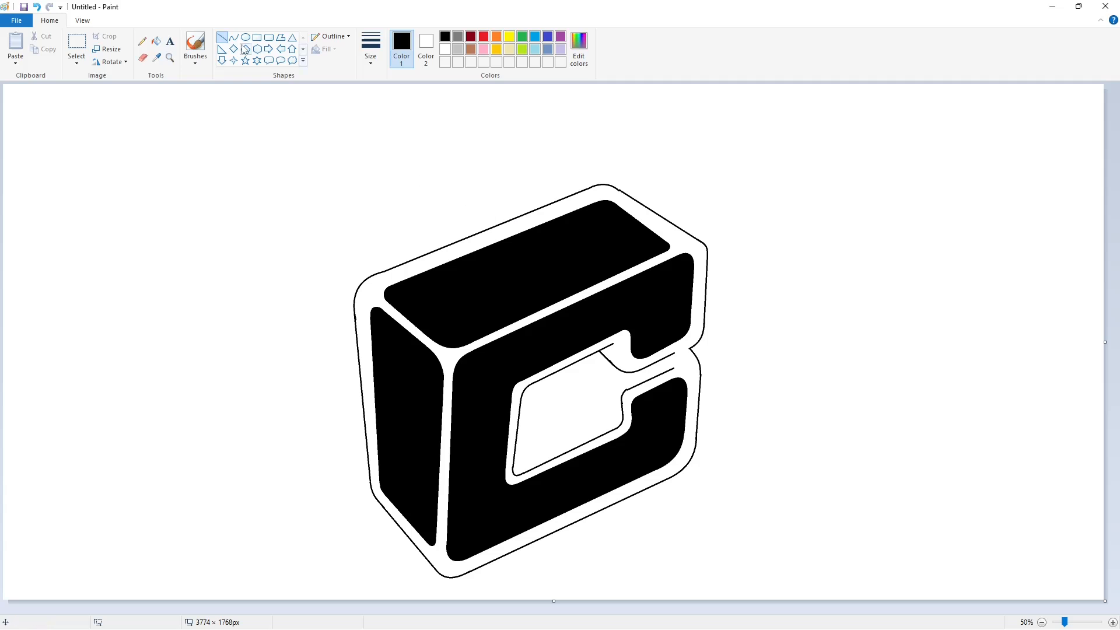
# - Join the two lines at the outer end of the gap between the arms with a black curve
pyautogui.click(234, 38)
pyautogui.moveTo(673, 357); pyautogui.dragTo(681, 358)
pyautogui.click(680, 362)
pyautogui.click(718, 358)
# - Fill the three faces of the letter C with light lavender and the outline band around them with black
pyautogui.click(156, 42)
pyautogui.click(560, 49)
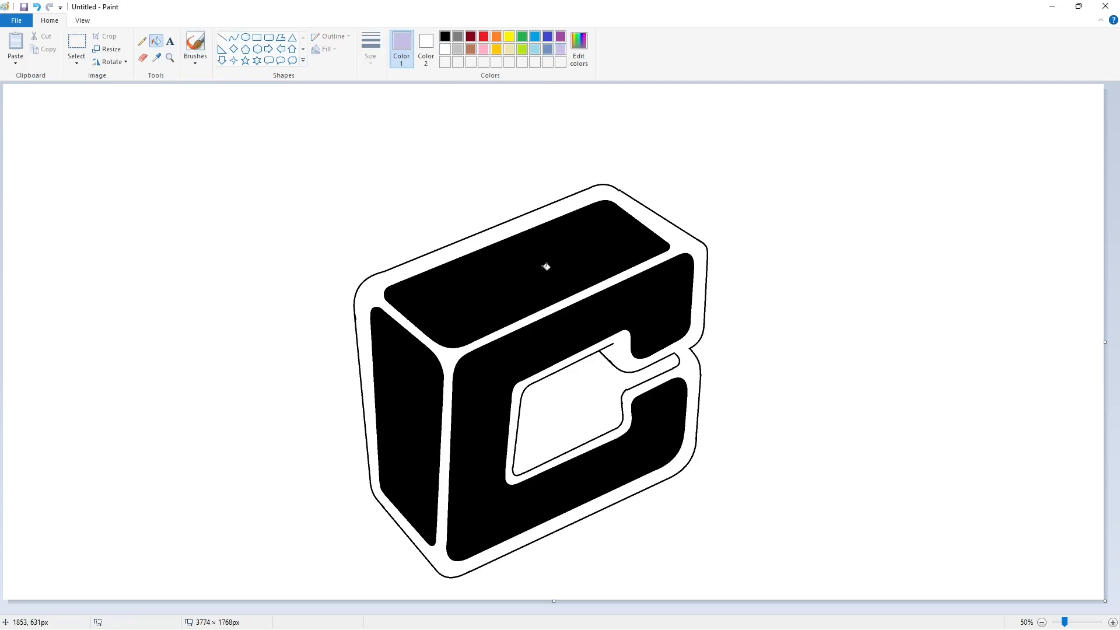
pyautogui.click(547, 262)
pyautogui.click(406, 420)
pyautogui.click(482, 412)
pyautogui.click(445, 36)
pyautogui.click(624, 339)
# - Smooth the outer edge of the black outline near its upper-left corner with straight white lines
pyautogui.click(1112, 622)
pyautogui.scroll(-5, 719, 535)
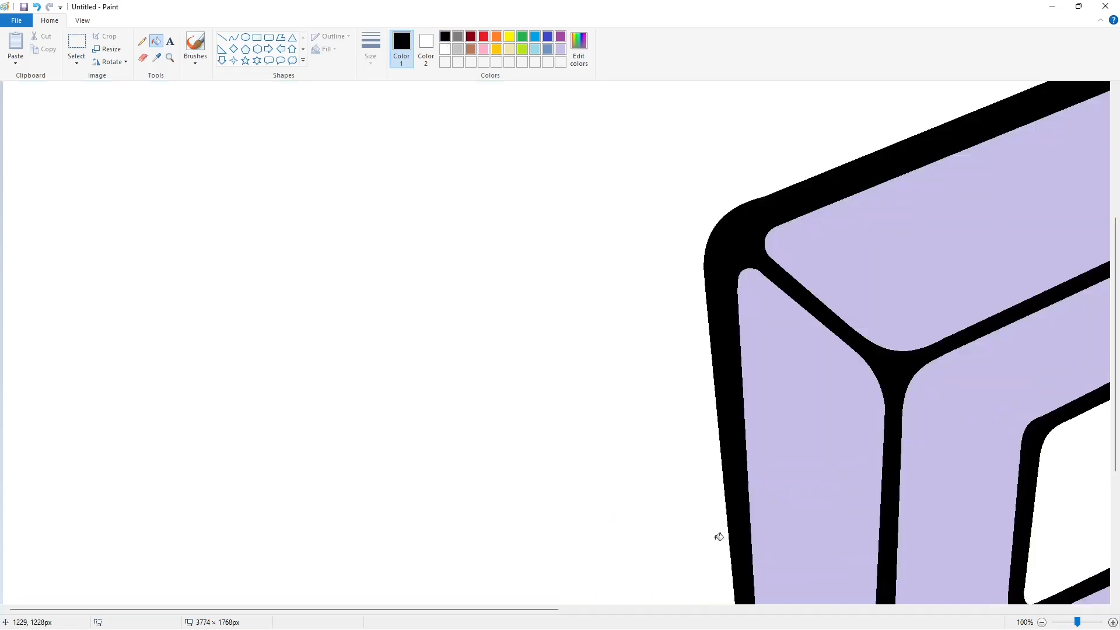
pyautogui.moveTo(496, 609); pyautogui.dragTo(717, 609)
pyautogui.scroll(3, 710, 531)
pyautogui.click(445, 48)
pyautogui.click(221, 37)
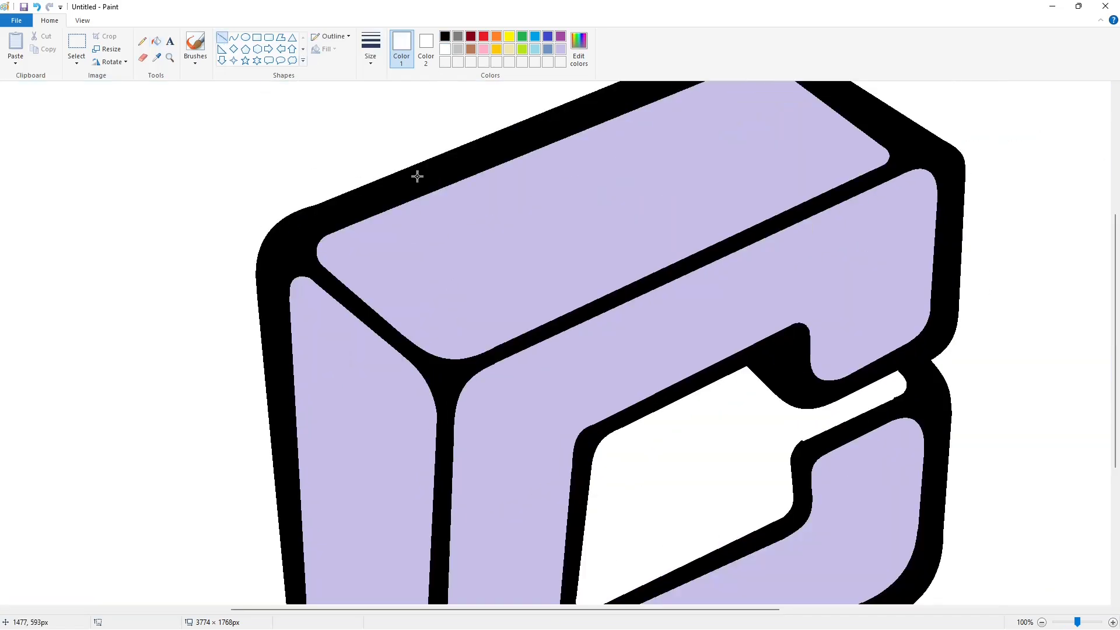
pyautogui.moveTo(417, 170); pyautogui.dragTo(292, 225)
pyautogui.moveTo(358, 197)
pyautogui.mouseDown()
pyautogui.moveTo(307, 195)
pyautogui.moveTo(232, 255)
pyautogui.mouseUp()
pyautogui.click(400, 267)
pyautogui.moveTo(282, 223); pyautogui.dragTo(281, 218)
pyautogui.click(302, 273)
# - Smooth the outline's corner at the far end of the top face with short straight black lines
pyautogui.scroll(-2, 394, 397)
pyautogui.scroll(-2, 394, 397)
pyautogui.hscroll(3, 640, 523)
pyautogui.scroll(5, 641, 523)
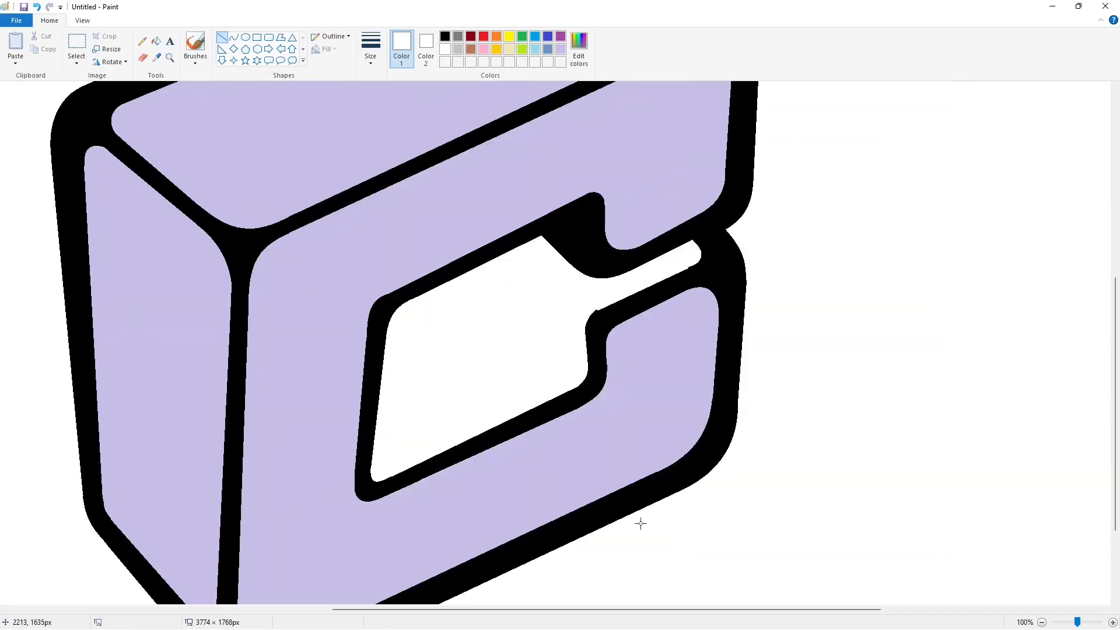
pyautogui.click(446, 37)
pyautogui.moveTo(573, 166); pyautogui.dragTo(595, 180)
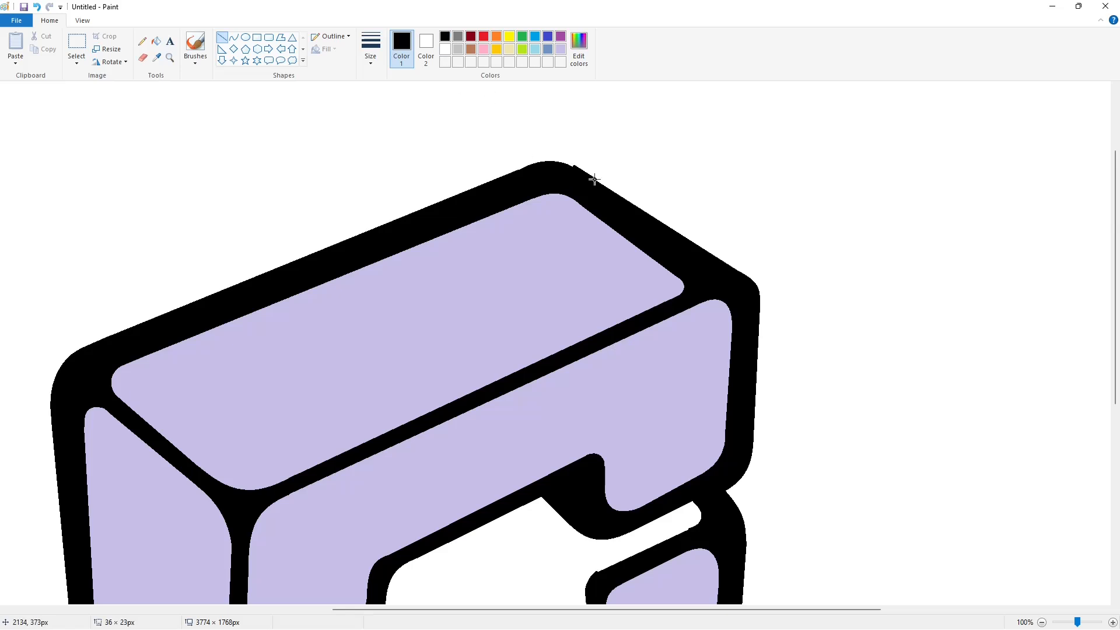
pyautogui.click(651, 187)
pyautogui.moveTo(511, 173); pyautogui.dragTo(527, 165)
pyautogui.click(595, 168)
# - Trim the outline around the lower arm's inner tip and along the gap with straight white lines
pyautogui.scroll(-4, 808, 341)
pyautogui.click(445, 50)
pyautogui.moveTo(602, 304); pyautogui.dragTo(564, 338)
pyautogui.click(723, 318)
pyautogui.click(657, 336)
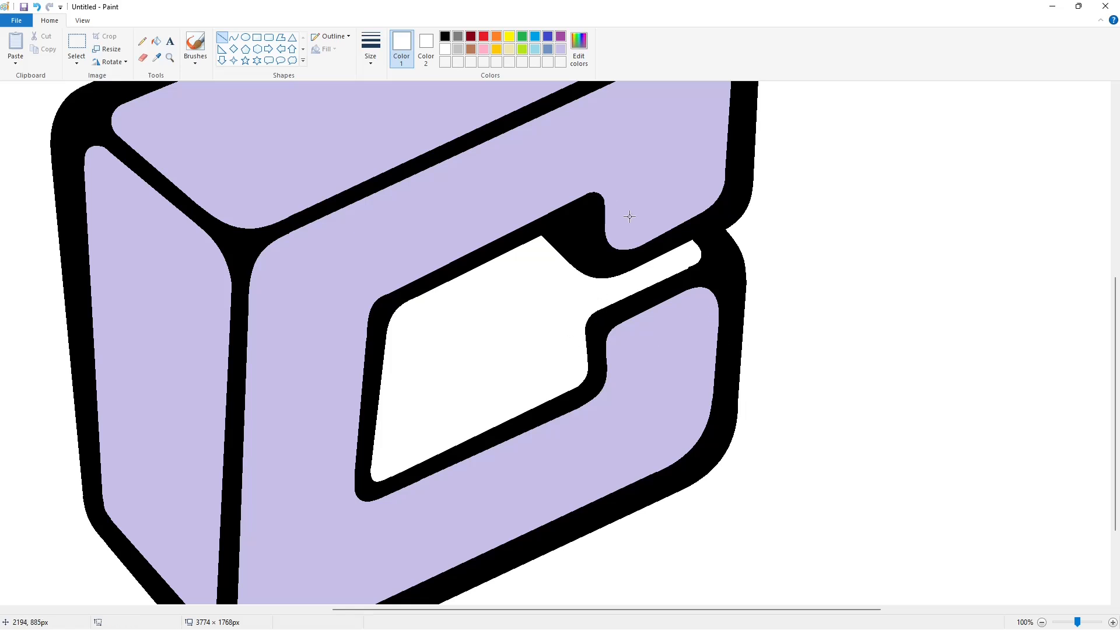
pyautogui.moveTo(696, 263); pyautogui.dragTo(662, 279)
# - Smooth the outline along the lower edge of the C's opening with a straight white line
pyautogui.scroll(-2, 746, 286)
pyautogui.moveTo(415, 336)
pyautogui.mouseDown()
pyautogui.moveTo(384, 350)
pyautogui.moveTo(410, 335)
pyautogui.mouseUp()
pyautogui.click(455, 344)
pyautogui.click(502, 339)
pyautogui.scroll(2, 631, 361)
pyautogui.keyDown('ctrl'); pyautogui.scroll(-1, 950, 473); pyautogui.keyUp('ctrl')
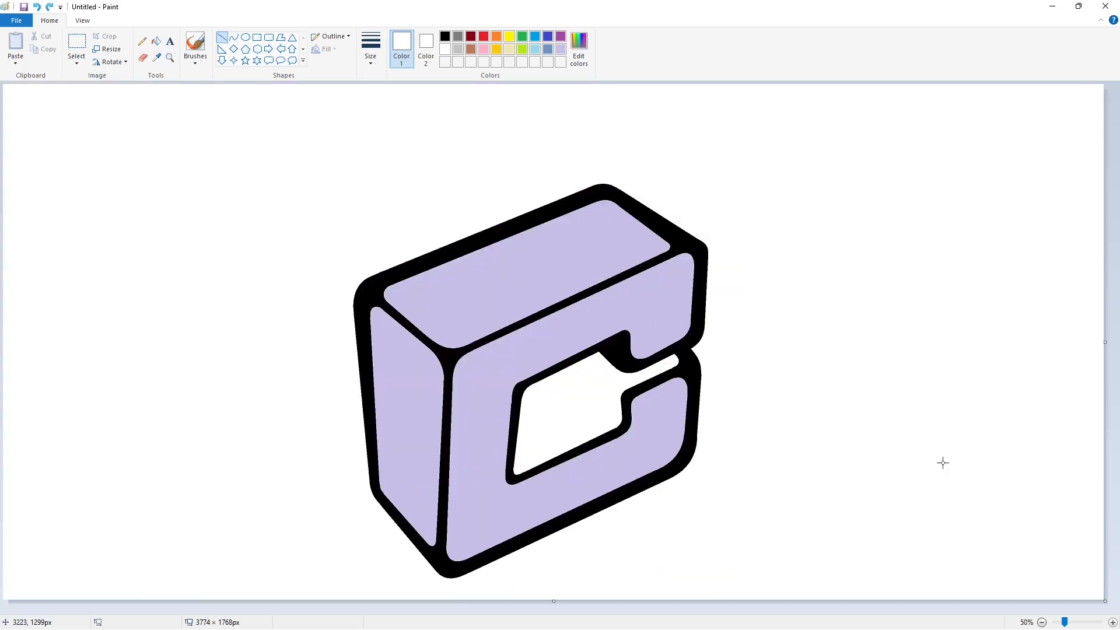
# - Draw a narrow slanted black-outlined stem on the C's lower arm and a small circle inside the opening above it
pyautogui.click(281, 37)
pyautogui.click(444, 37)
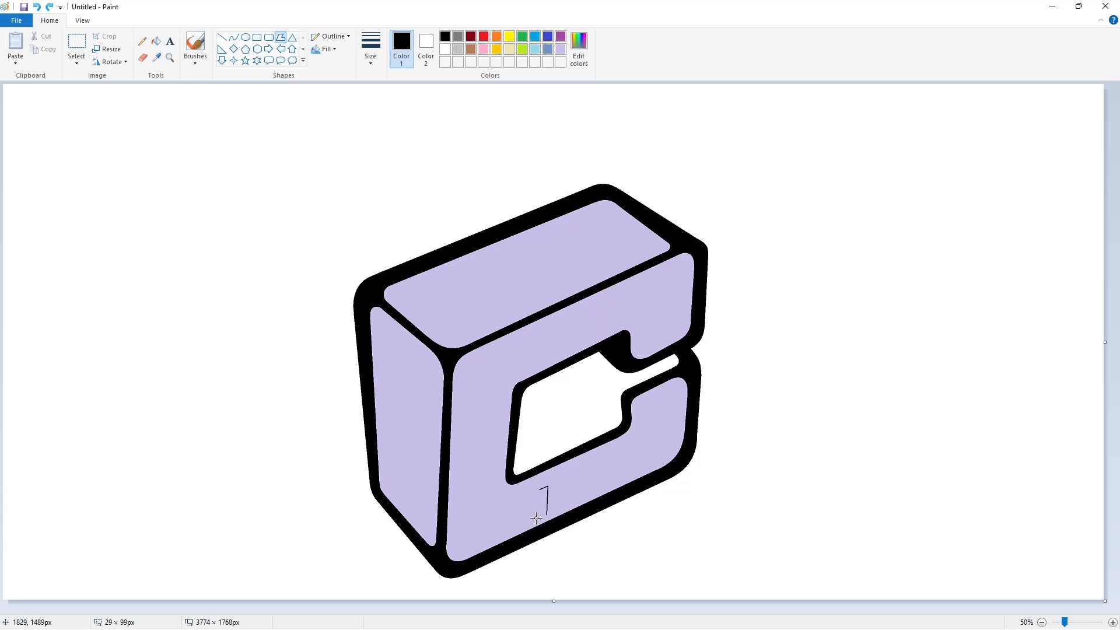
pyautogui.click(245, 37)
pyautogui.moveTo(538, 477); pyautogui.dragTo(548, 485)
pyautogui.press('Up')
pyautogui.press('Up')
pyautogui.press('Up')
pyautogui.press('Up')
pyautogui.press('Up')
pyautogui.press('Up')
pyautogui.press('Up')
pyautogui.press('Up')
pyautogui.press('Up')
pyautogui.press('Up')
pyautogui.press('Up')
pyautogui.press('Up')
pyautogui.press('Up')
pyautogui.press('Up')
pyautogui.press('Up')
pyautogui.press('Up')
pyautogui.press('Up')
pyautogui.press('Up')
pyautogui.press('Up')
pyautogui.press('Up')
pyautogui.press('Up')
pyautogui.press('Up')
pyautogui.press('Up')
pyautogui.press('Up')
pyautogui.press('Up')
pyautogui.press('Up')
pyautogui.press('Up')
pyautogui.press('Up')
pyautogui.press('Up')
pyautogui.press('Up')
# - Copy the small circle, skew the pasted copy by 10 degrees and place it with a transparent background at the stem's top
pyautogui.click(77, 42)
pyautogui.moveTo(532, 421); pyautogui.dragTo(557, 451)
pyautogui.hotkey('ctrl', 'c')
pyautogui.hotkey('ctrl', 'v')
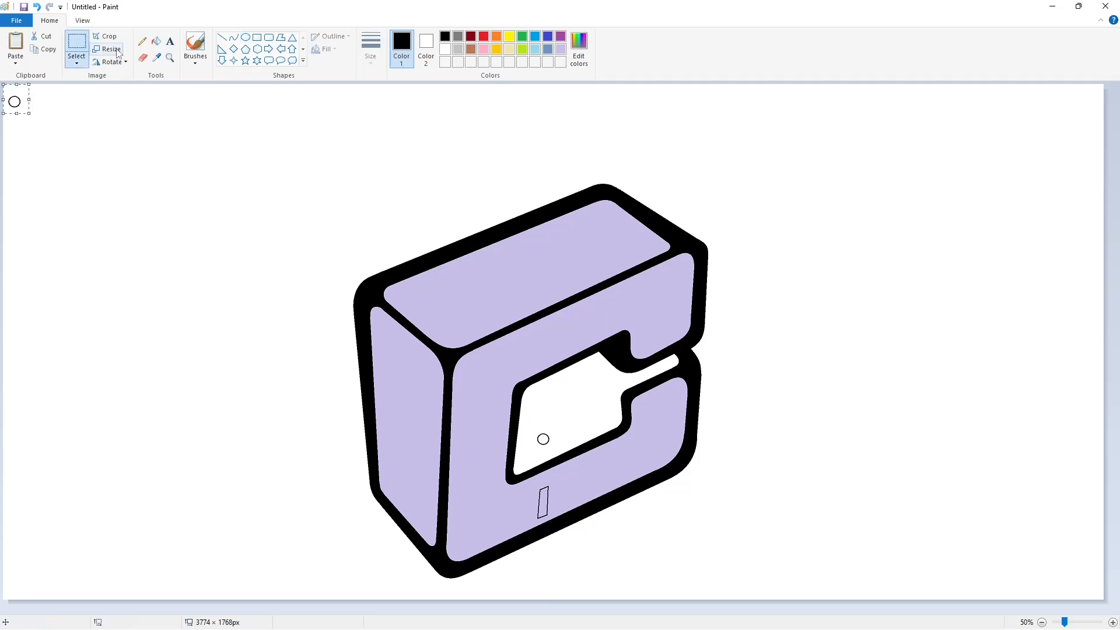
pyautogui.click(117, 50)
pyautogui.moveTo(138, 205); pyautogui.dragTo(107, 210)
pyautogui.write('10')
pyautogui.press('Return')
pyautogui.click(78, 61)
pyautogui.click(109, 167)
pyautogui.moveTo(20, 104); pyautogui.dragTo(549, 492)
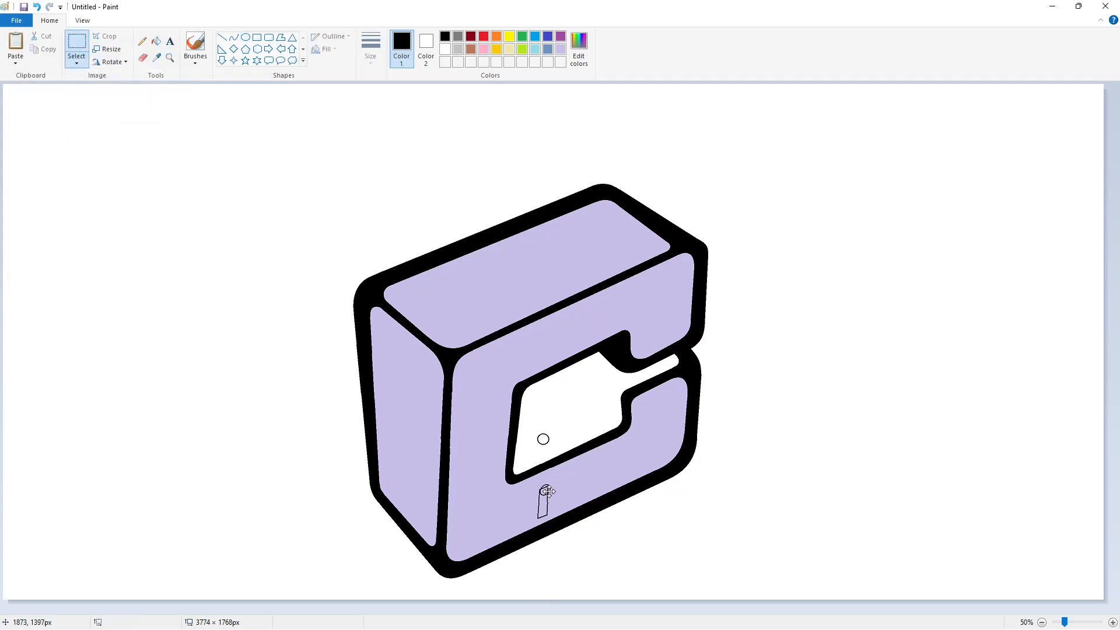
# - Place a fresh skewed copy of the circle just above the stem and fill the dot and stem with black
pyautogui.hotkey('ctrl', 'v')
pyautogui.click(108, 49)
pyautogui.press('Escape')
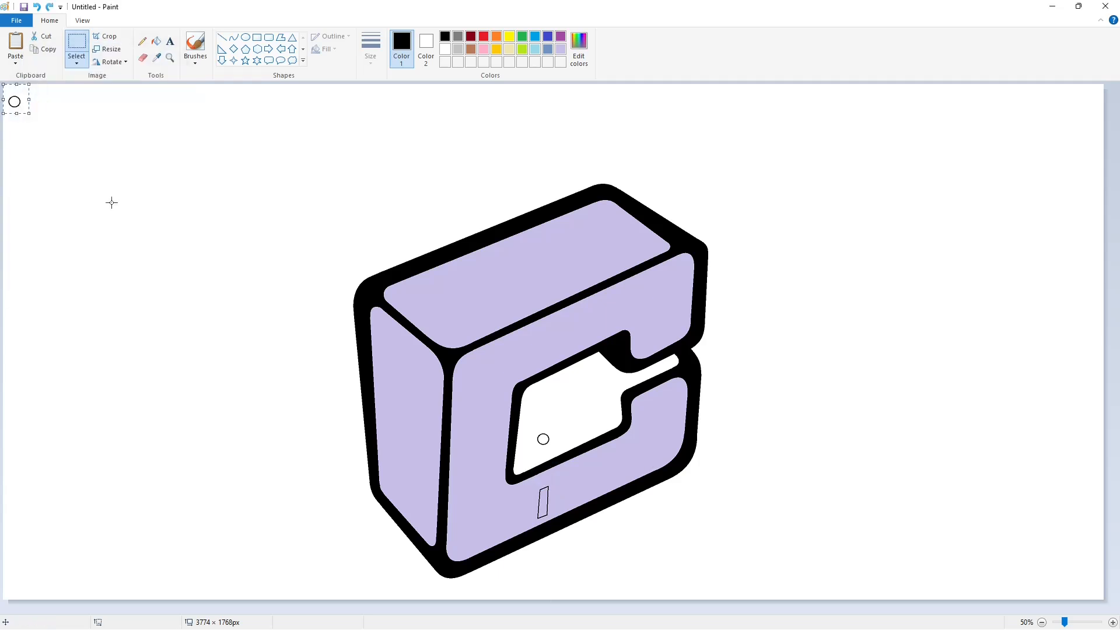
pyautogui.moveTo(23, 102); pyautogui.dragTo(546, 479)
pyautogui.click(156, 41)
pyautogui.click(544, 479)
pyautogui.click(543, 503)
# - Outline the stem and curved foot of a letter t beside the i with thin black lines and curves
pyautogui.click(222, 38)
pyautogui.click(370, 53)
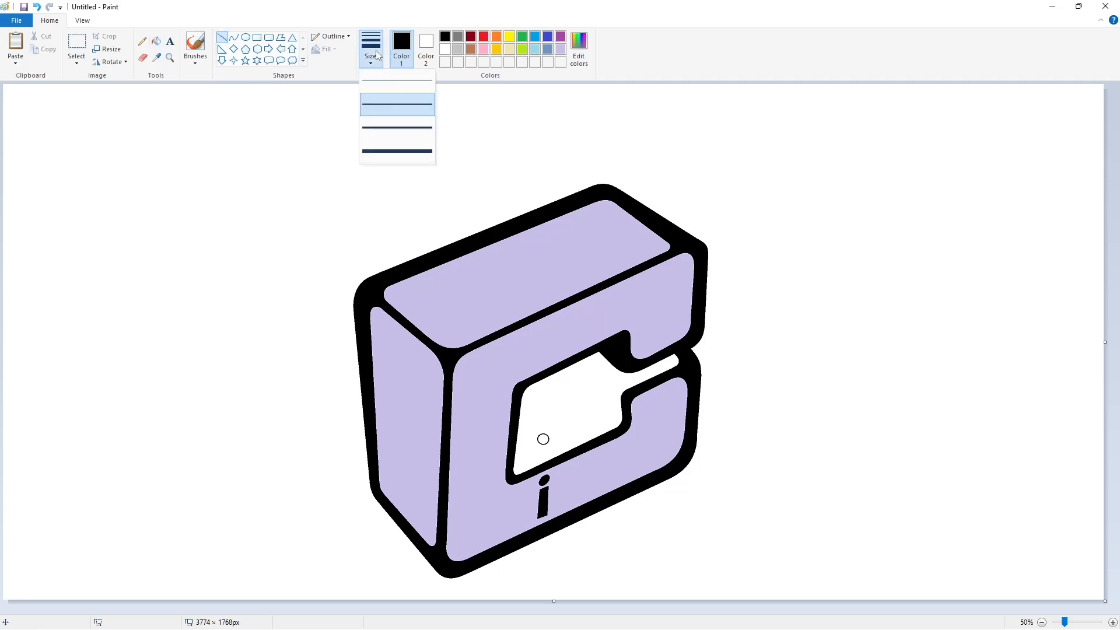
pyautogui.click(403, 103)
pyautogui.moveTo(566, 467); pyautogui.dragTo(561, 499)
pyautogui.click(234, 38)
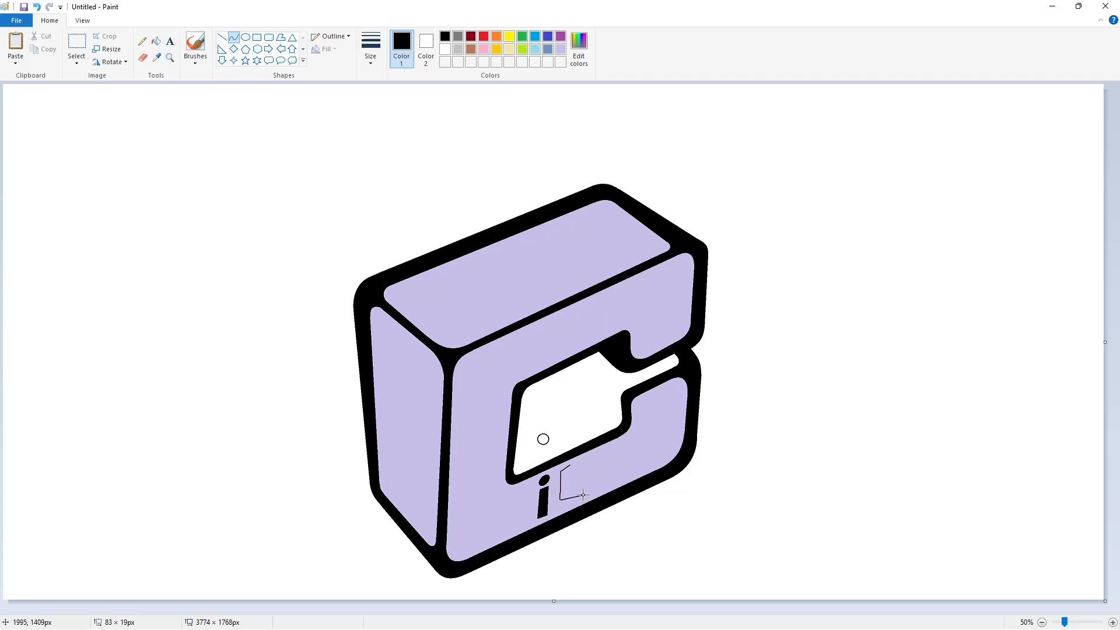
pyautogui.moveTo(582, 494); pyautogui.dragTo(584, 495)
pyautogui.click(562, 507)
pyautogui.click(571, 507)
# - Draw the t's crossbar as slanted parallel lines across its stem, with a short line closing the near end
pyautogui.click(222, 37)
pyautogui.click(234, 38)
pyautogui.click(222, 38)
pyautogui.moveTo(559, 477)
pyautogui.mouseDown()
pyautogui.moveTo(633, 442)
pyautogui.moveTo(552, 483)
pyautogui.mouseUp()
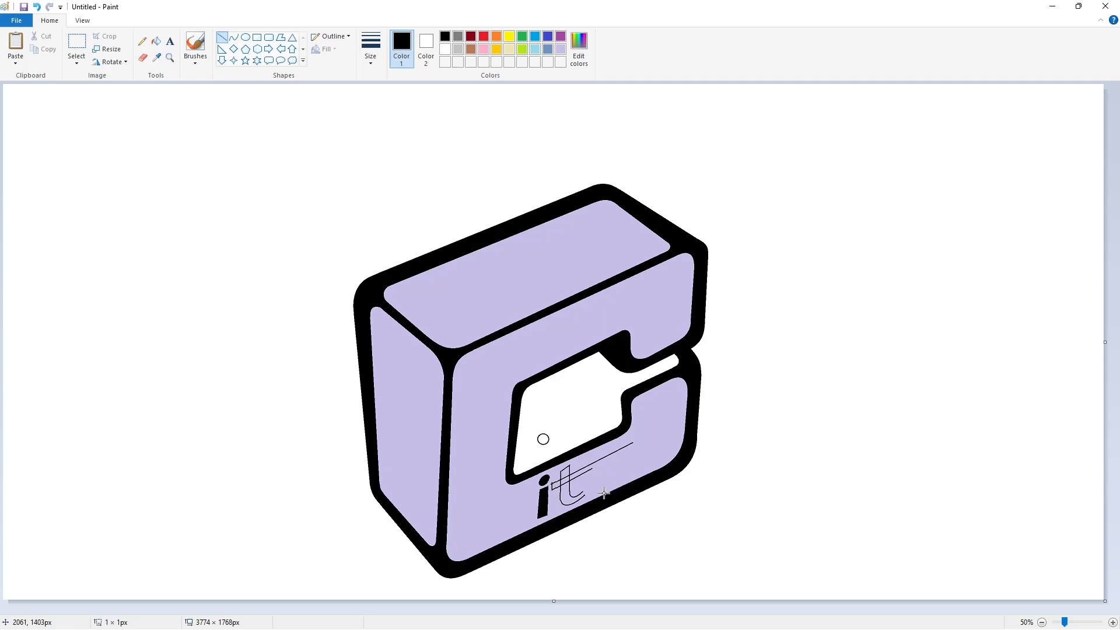
# - Close the end of the t's curved foot with a short line and fill the letter t with black
pyautogui.click(1112, 622)
pyautogui.moveTo(449, 610); pyautogui.dragTo(685, 609)
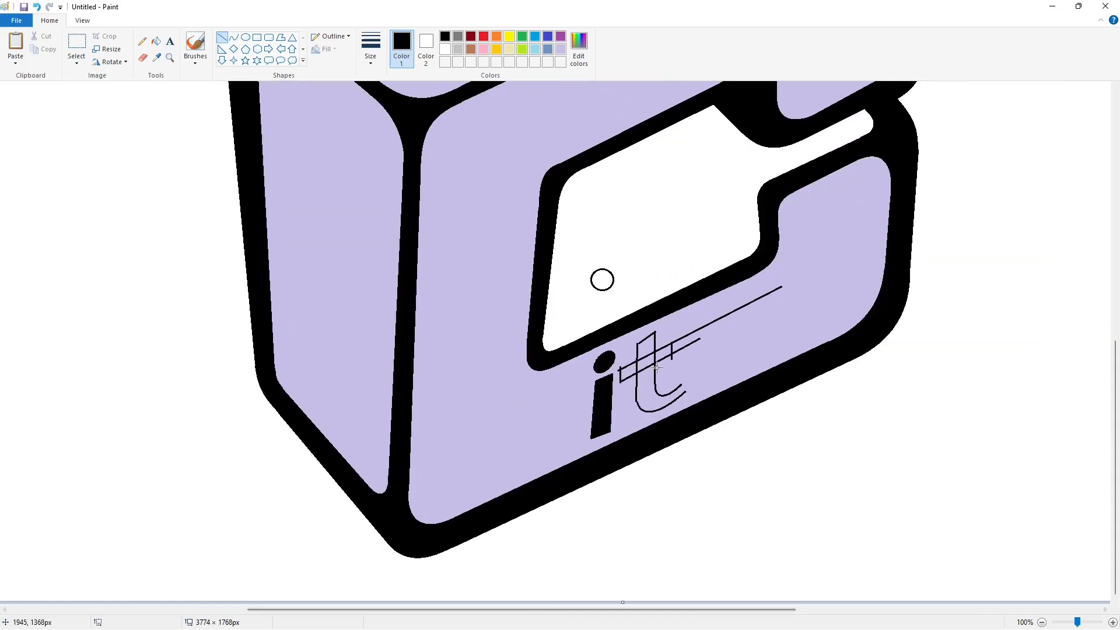
pyautogui.moveTo(680, 384); pyautogui.dragTo(679, 394)
pyautogui.hotkey('ctrl', 'z')
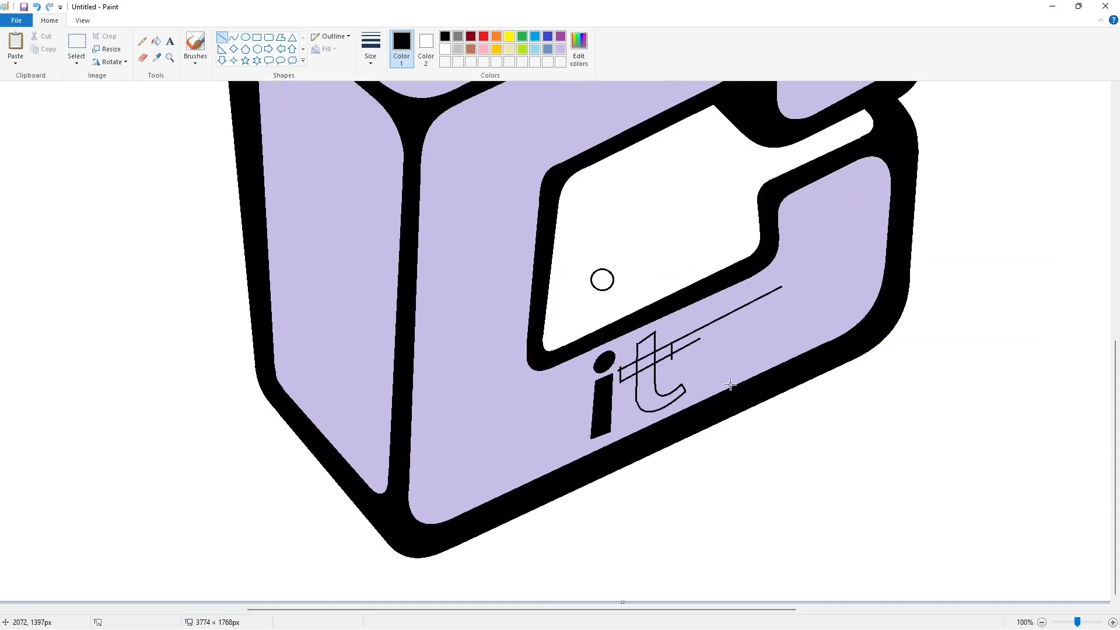
pyautogui.click(156, 41)
pyautogui.click(666, 355)
pyautogui.click(630, 373)
# - Cut the crossbar's overrunning lower line off the letter t with short lavender lines and recolor the surplus line lavender
pyautogui.scroll(2, 652, 337)
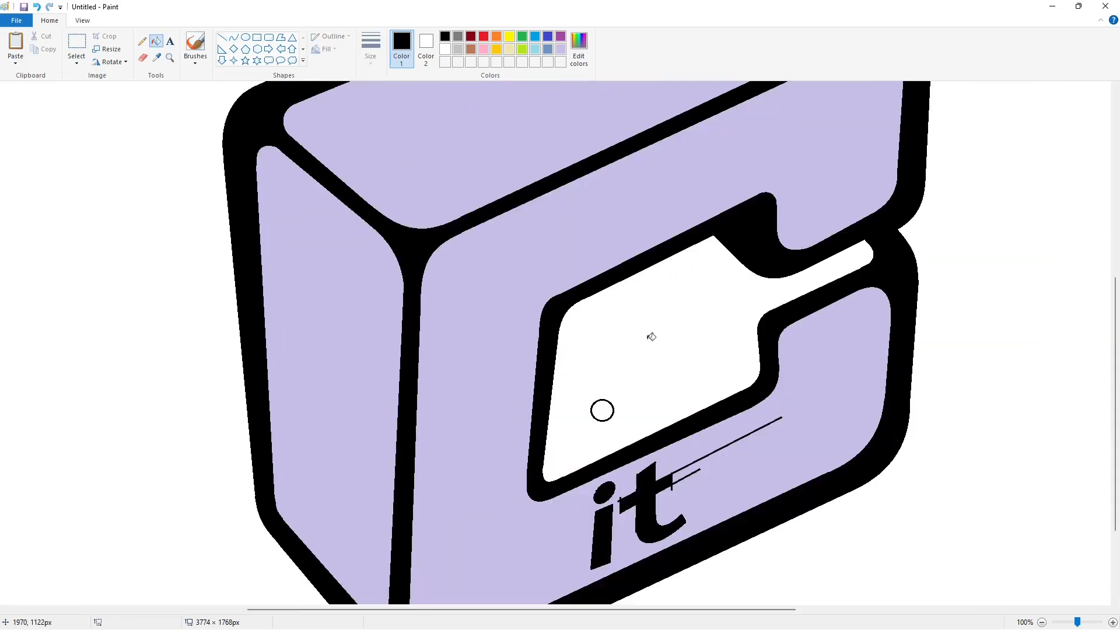
pyautogui.click(561, 49)
pyautogui.click(221, 37)
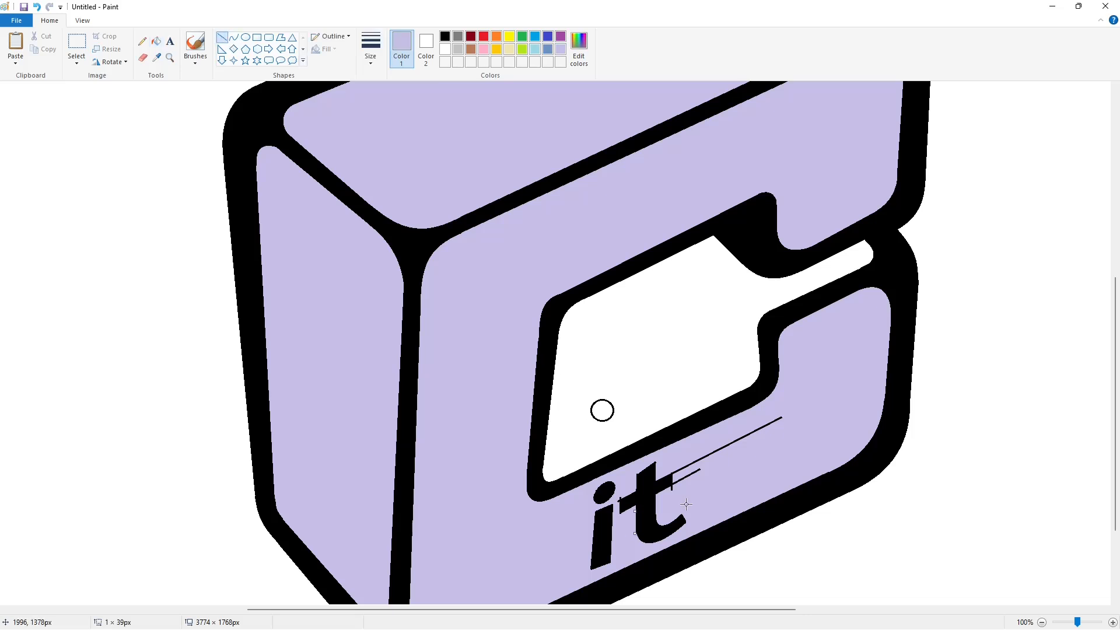
pyautogui.moveTo(657, 516); pyautogui.dragTo(653, 513)
pyautogui.click(445, 36)
pyautogui.moveTo(661, 470); pyautogui.dragTo(661, 456)
pyautogui.click(561, 49)
pyautogui.moveTo(617, 518); pyautogui.dragTo(617, 495)
pyautogui.click(156, 40)
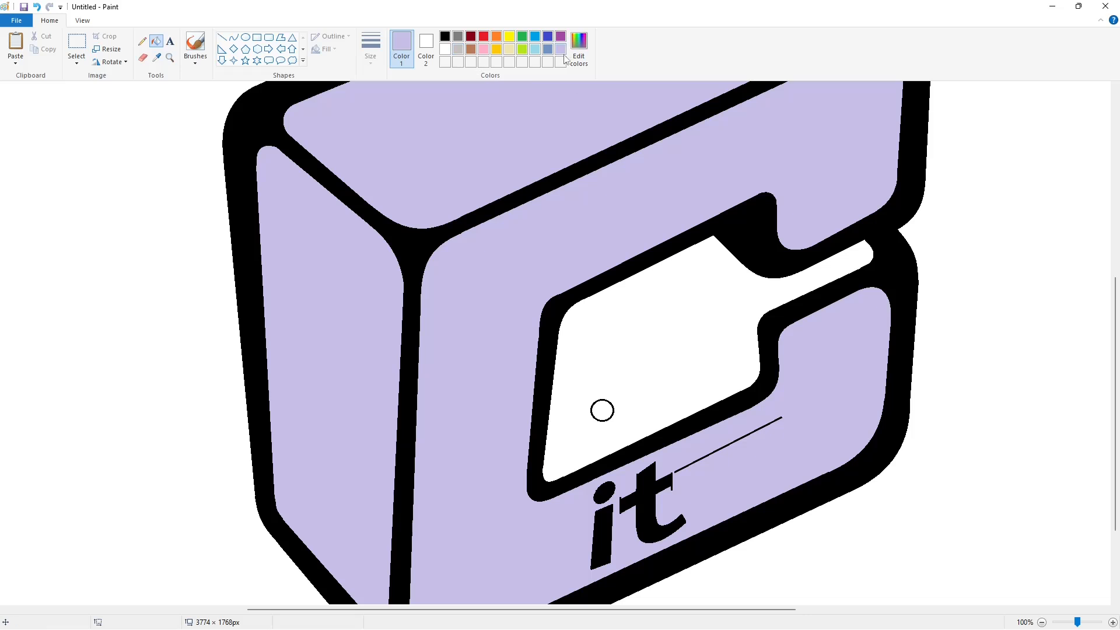
# - Cover the remaining stray marks around the letter t with thicker lavender lines
pyautogui.click(222, 38)
pyautogui.click(371, 51)
pyautogui.click(400, 126)
pyautogui.moveTo(668, 490); pyautogui.dragTo(683, 487)
pyautogui.click(714, 480)
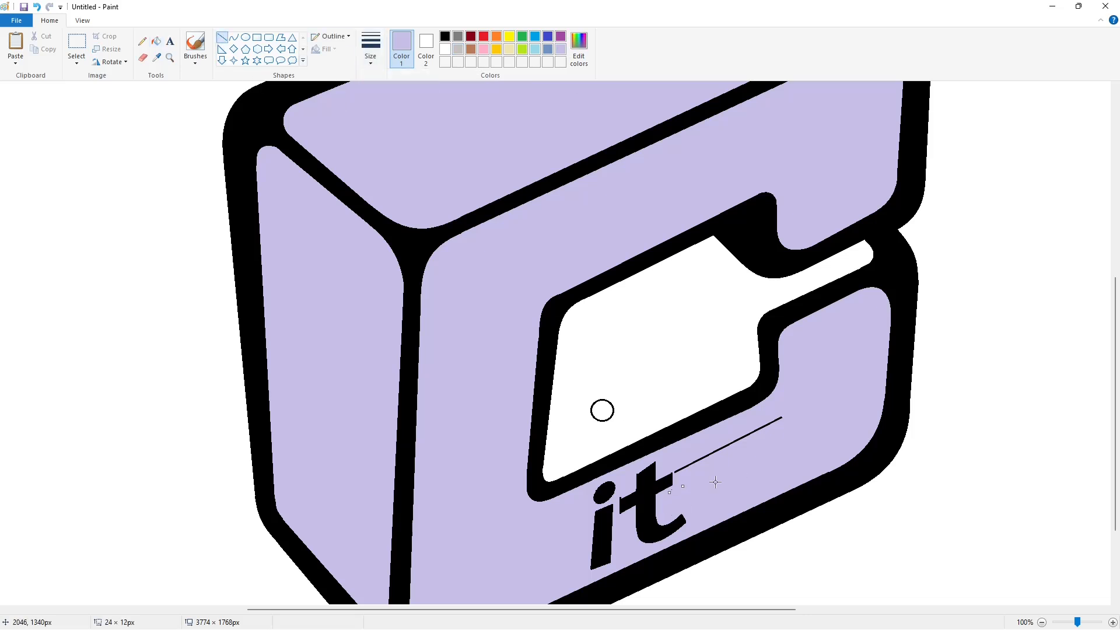
pyautogui.click(715, 480)
pyautogui.moveTo(614, 498)
pyautogui.mouseDown()
pyautogui.moveTo(632, 492)
pyautogui.moveTo(639, 468)
pyautogui.mouseUp()
pyautogui.click(677, 502)
# - Outline a slanted letter v beside the t with thinner black lines and fill it with black
pyautogui.click(1041, 622)
pyautogui.click(371, 54)
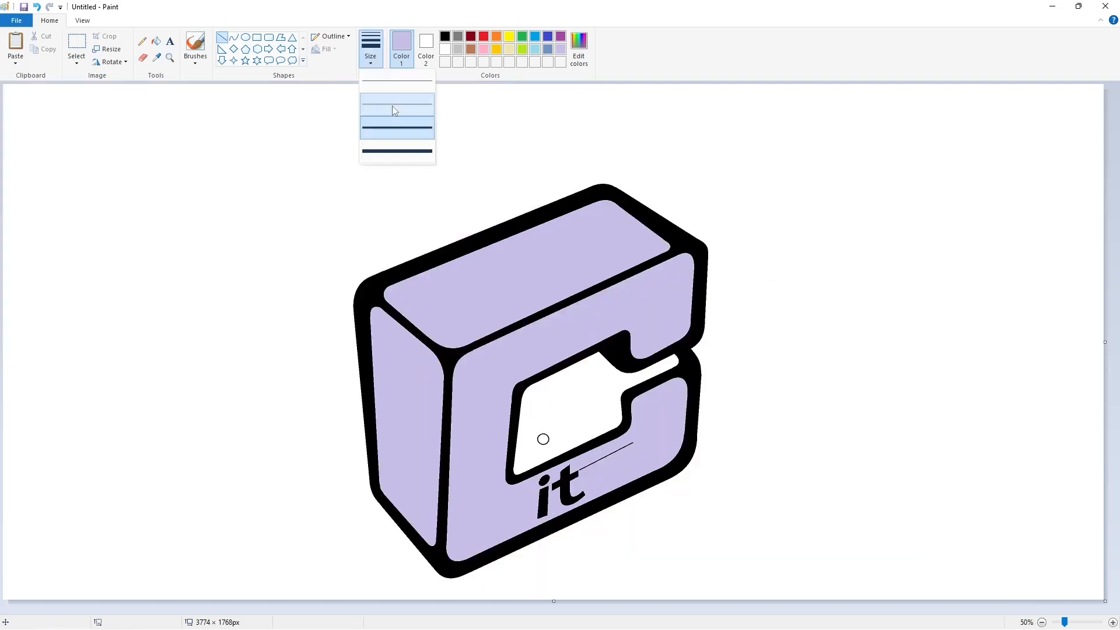
pyautogui.click(392, 110)
pyautogui.click(444, 36)
pyautogui.moveTo(594, 492); pyautogui.dragTo(615, 439)
pyautogui.click(653, 465)
pyautogui.click(636, 486)
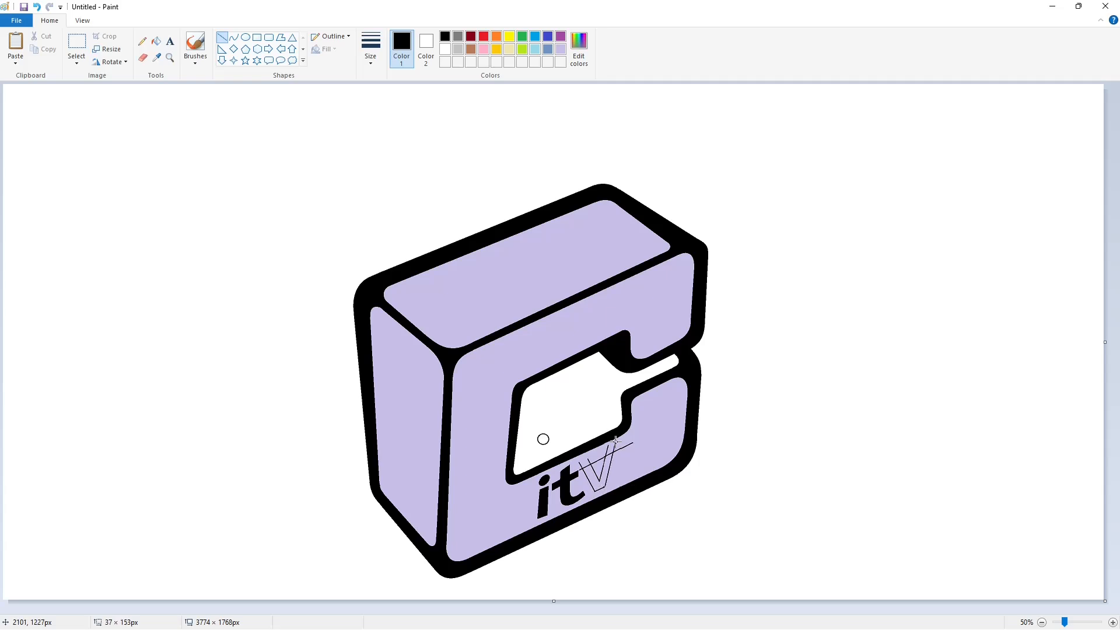
pyautogui.click(668, 453)
pyautogui.click(1113, 623)
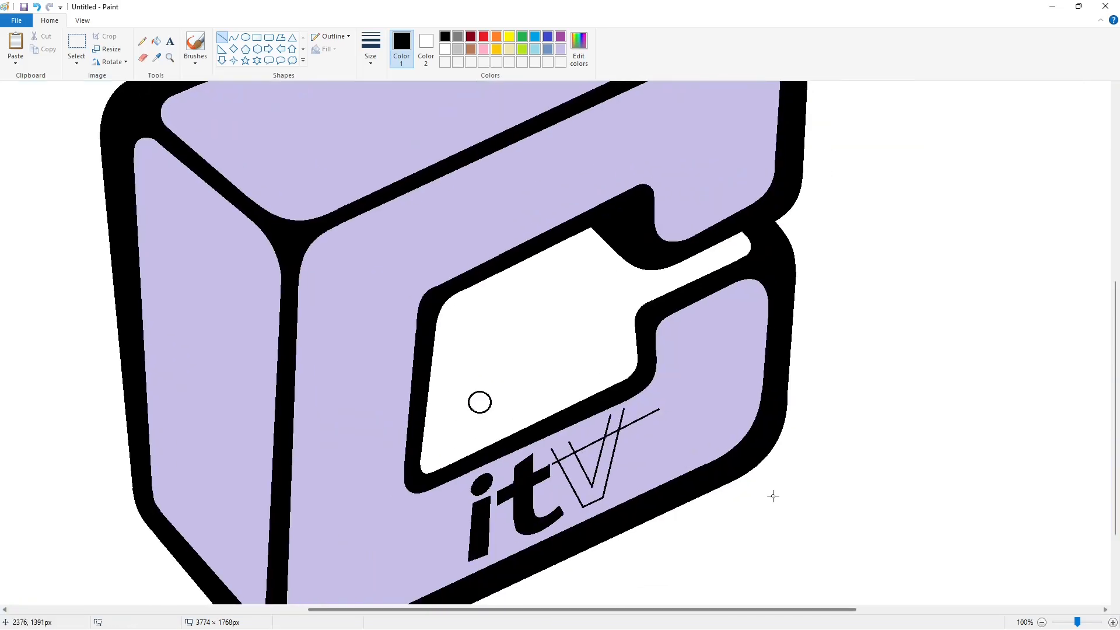
pyautogui.click(156, 42)
pyautogui.click(603, 467)
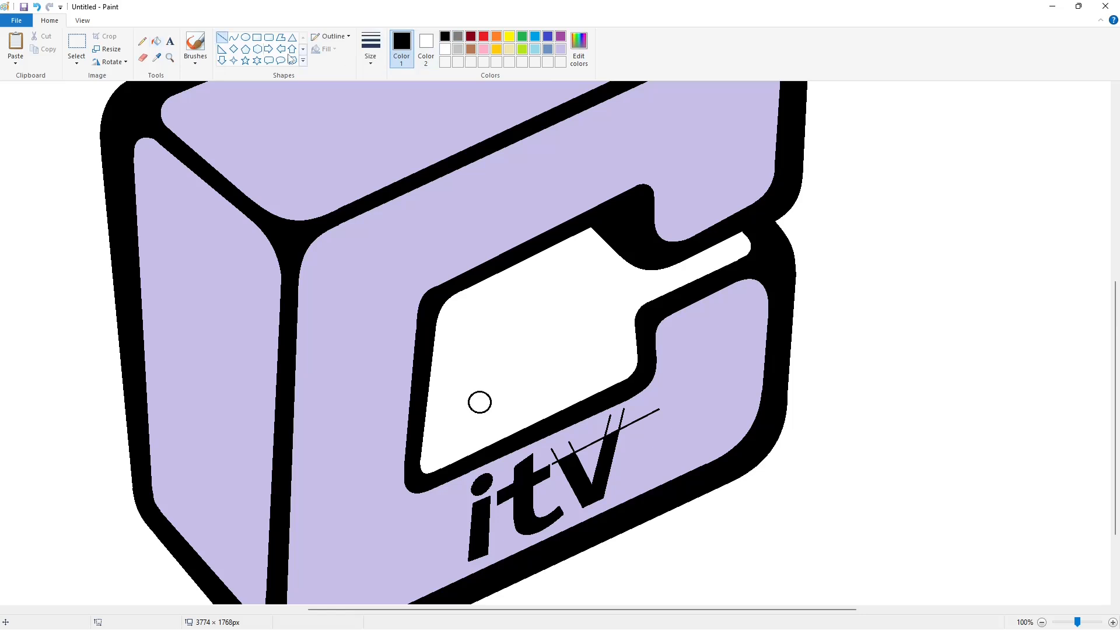
# - Hide the v's stroke ends above the slanted guide line by covering and filling them with lavender
pyautogui.click(559, 50)
pyautogui.moveTo(553, 464); pyautogui.dragTo(657, 410)
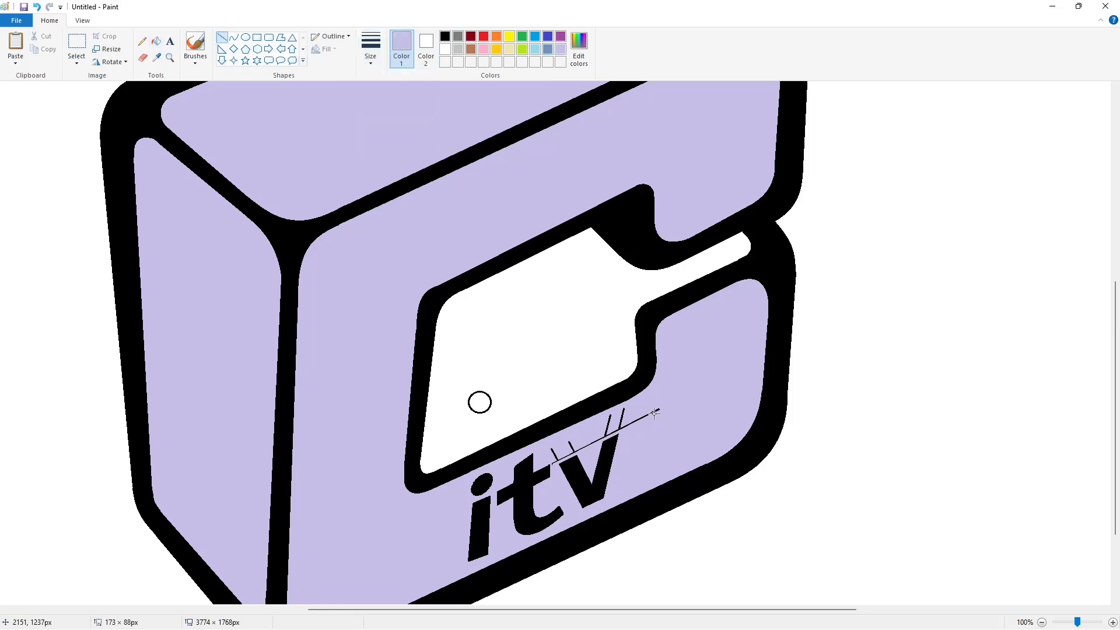
pyautogui.click(670, 426)
pyautogui.click(156, 42)
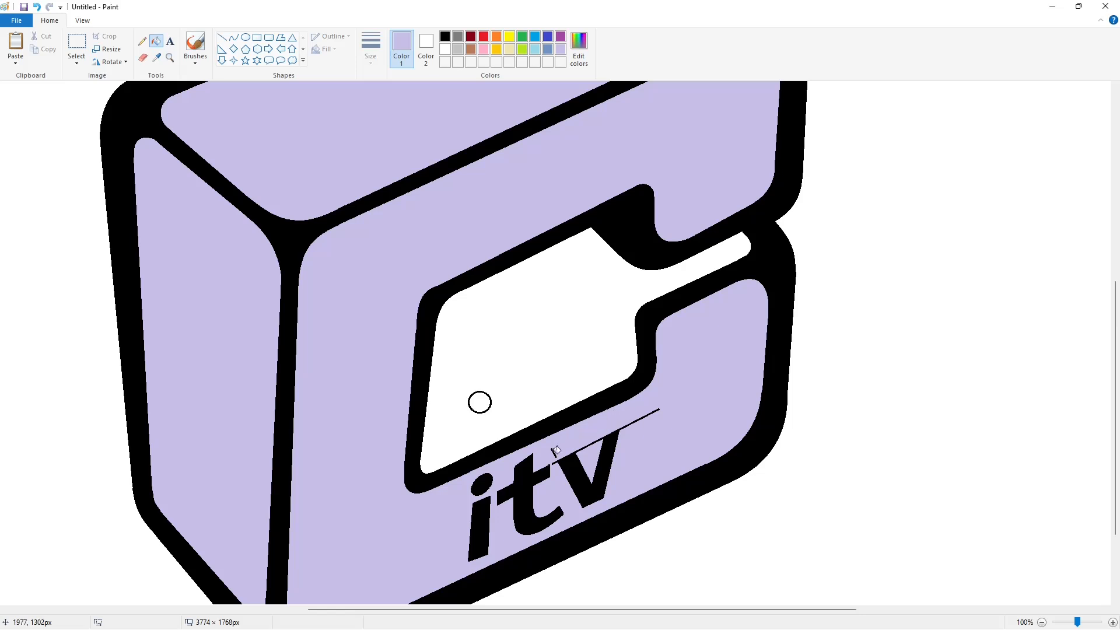
# - Remove the slanted guide line and leftover stubs around the letter v with lavender lines and fills
pyautogui.click(445, 37)
pyautogui.click(221, 37)
pyautogui.click(561, 49)
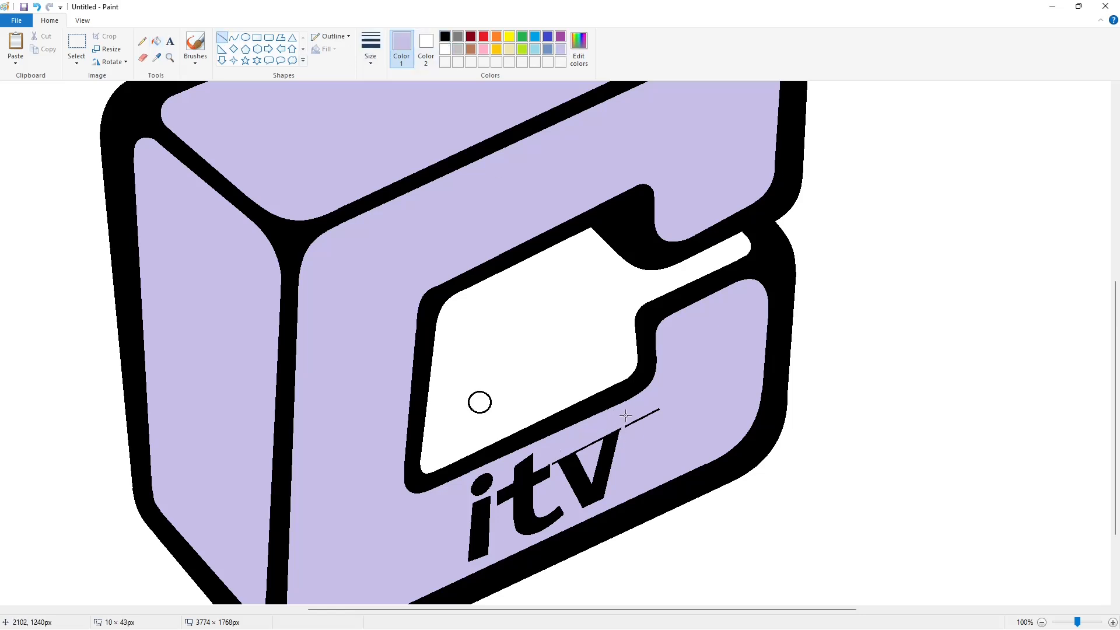
pyautogui.moveTo(583, 458); pyautogui.dragTo(572, 439)
pyautogui.click(696, 455)
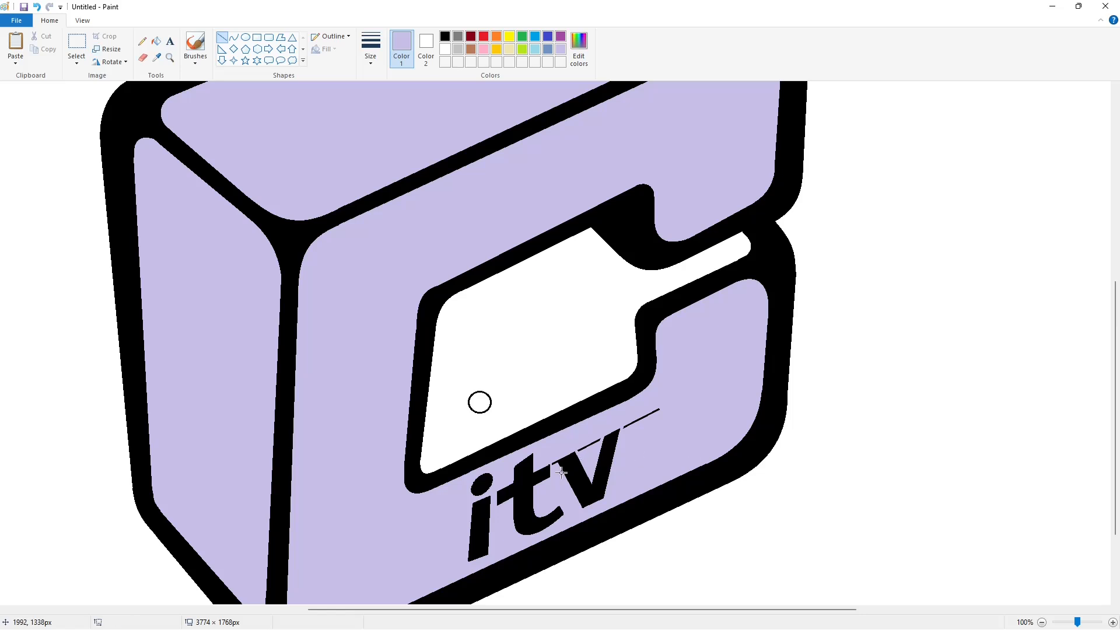
pyautogui.click(676, 366)
pyautogui.click(157, 41)
pyautogui.click(638, 421)
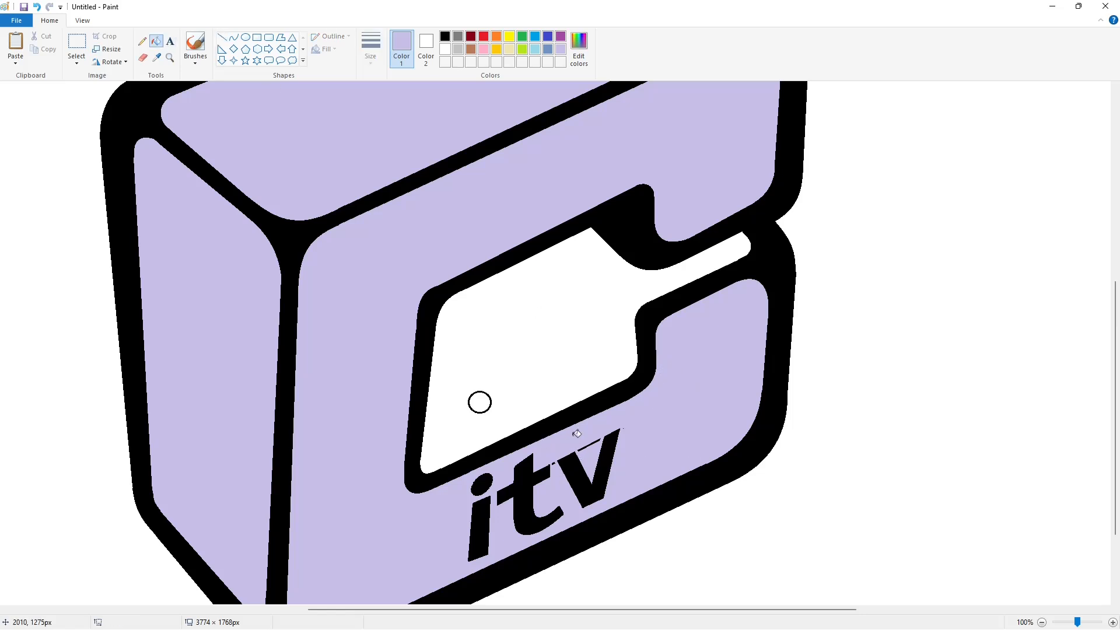
pyautogui.click(222, 37)
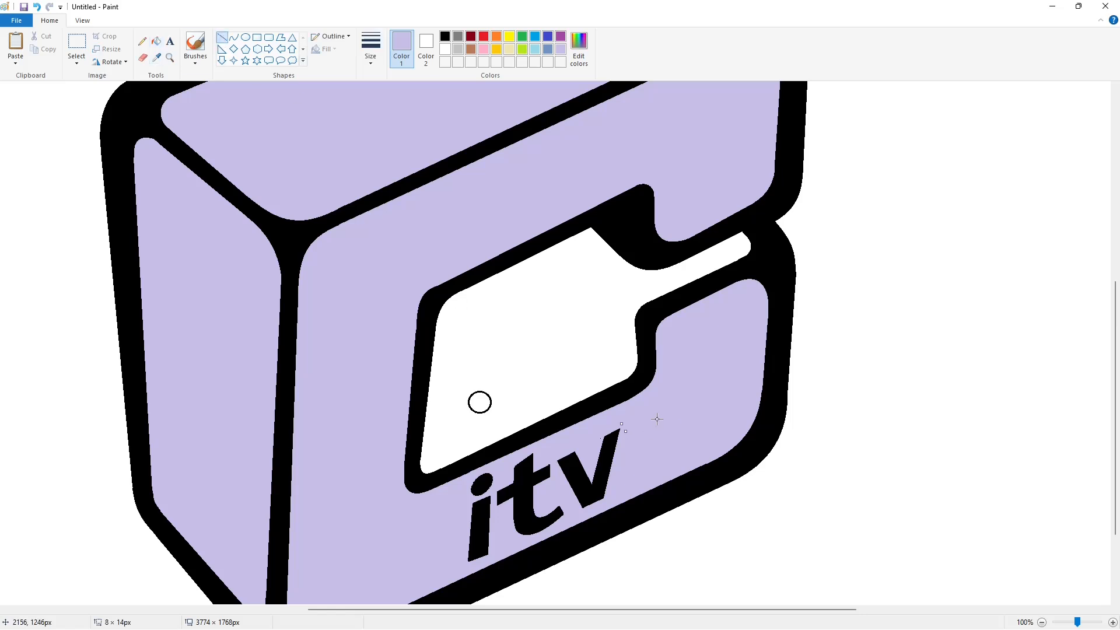
pyautogui.keyDown('ctrl'); pyautogui.scroll(-1, 912, 559); pyautogui.keyUp('ctrl')
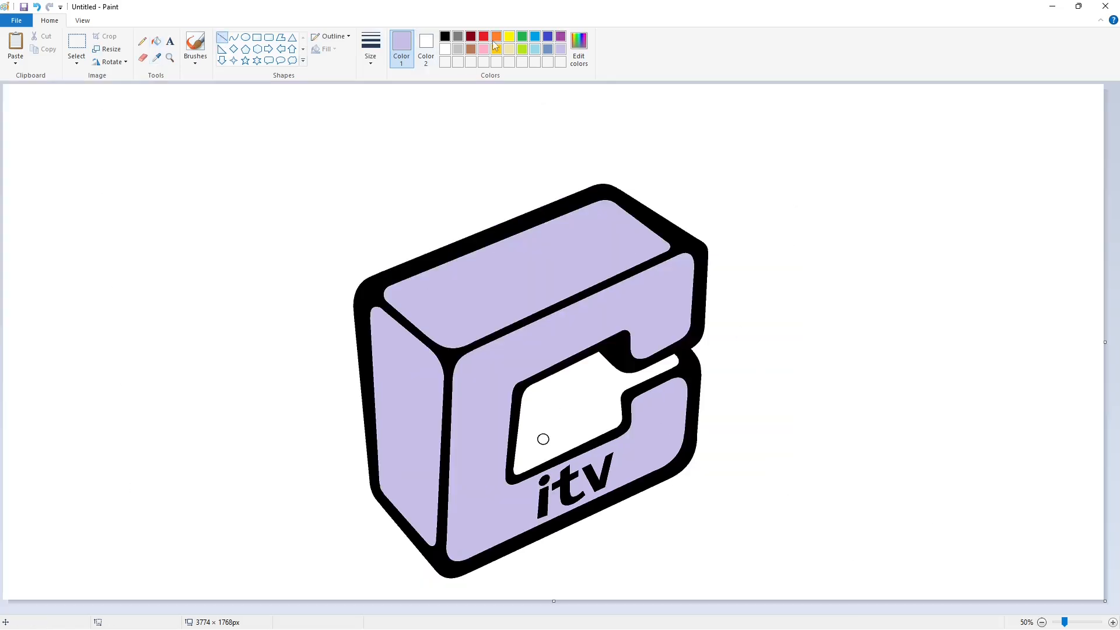
# - Fill the black outline of the block letter C with purple
pyautogui.click(561, 36)
pyautogui.click(156, 42)
pyautogui.click(631, 202)
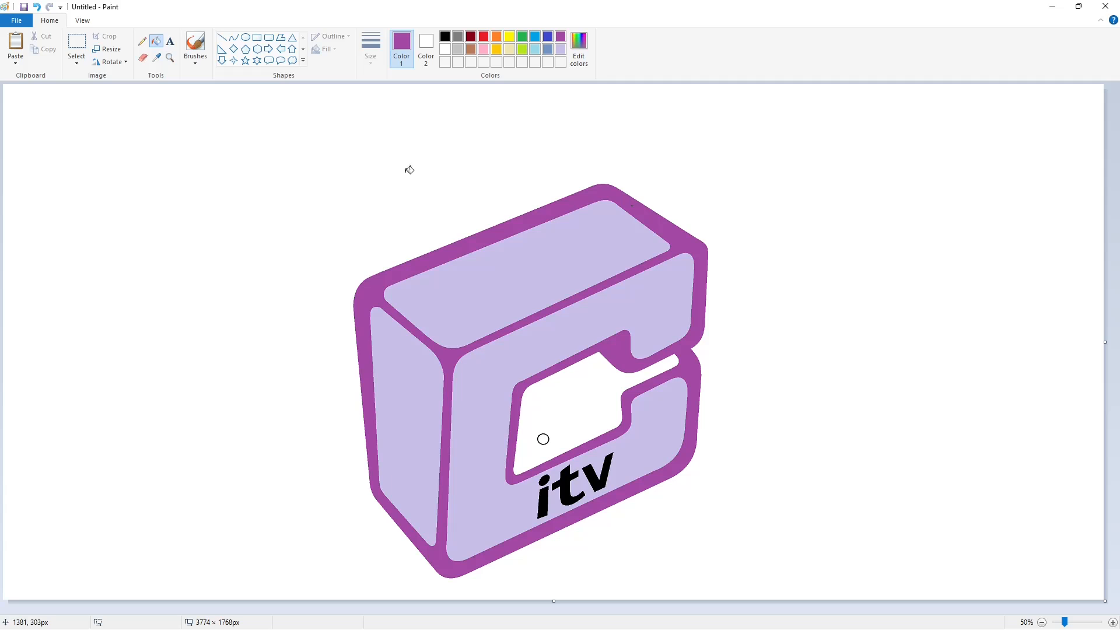
# - Draw a large black ellipse over the back edge of the block's top face and adjust its size and position
pyautogui.click(245, 37)
pyautogui.click(445, 37)
pyautogui.click(371, 49)
pyautogui.click(402, 145)
pyautogui.moveTo(574, 290)
pyautogui.mouseDown()
pyautogui.moveTo(449, 212)
pyautogui.moveTo(447, 197)
pyautogui.mouseUp()
pyautogui.moveTo(446, 245); pyautogui.dragTo(444, 245)
pyautogui.moveTo(574, 244); pyautogui.dragTo(586, 243)
pyautogui.moveTo(489, 246)
pyautogui.mouseDown()
pyautogui.moveTo(446, 246)
pyautogui.moveTo(558, 272)
pyautogui.moveTo(572, 242)
pyautogui.mouseUp()
pyautogui.click(647, 247)
# - Draw a smaller black ellipse about 370 × 220 px and place it in the blank canvas area beside the block
pyautogui.moveTo(519, 212); pyautogui.dragTo(523, 242)
pyautogui.moveTo(464, 214); pyautogui.dragTo(515, 209)
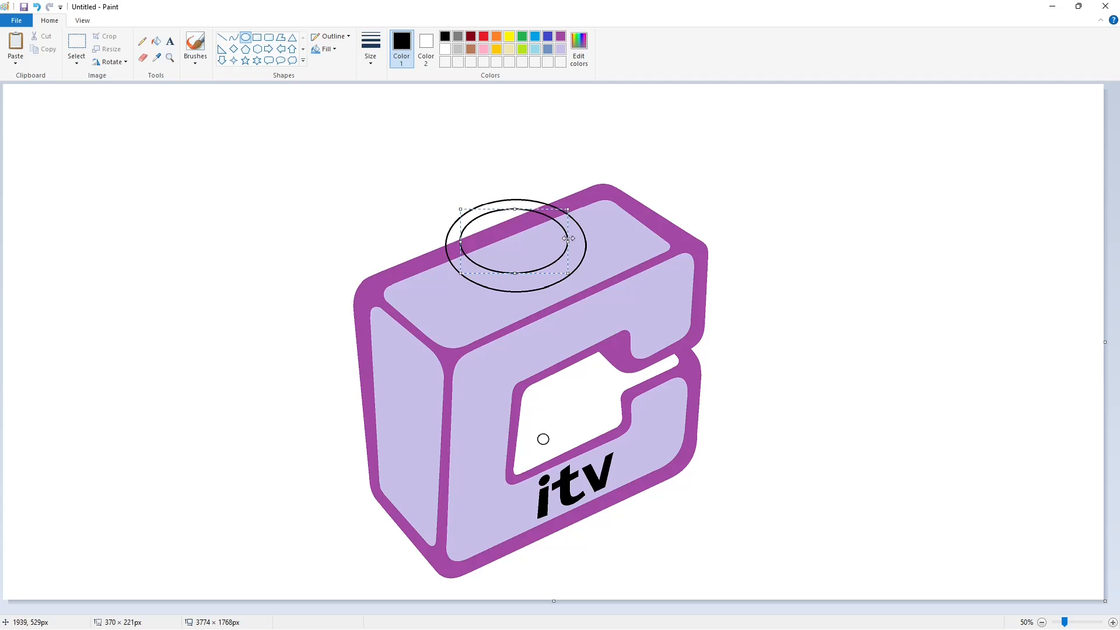
pyautogui.moveTo(569, 238); pyautogui.dragTo(140, 194)
pyautogui.click(135, 134)
# - Copy the smaller ellipse, skew the copy slightly, and place it inside the large ellipse on the block
pyautogui.click(76, 42)
pyautogui.moveTo(48, 139); pyautogui.dragTo(243, 284)
pyautogui.hotkey('ctrl', 'c')
pyautogui.hotkey('ctrl', 'v')
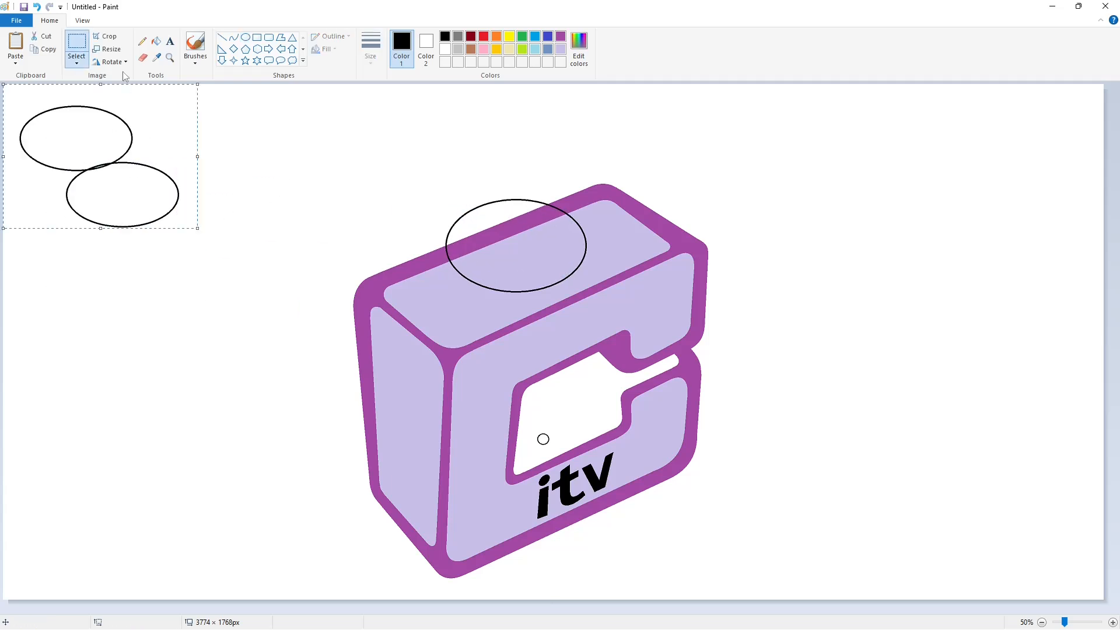
pyautogui.click(110, 49)
pyautogui.moveTo(140, 204); pyautogui.dragTo(119, 208)
pyautogui.press('Escape')
pyautogui.moveTo(99, 144); pyautogui.dragTo(528, 247)
pyautogui.click(731, 251)
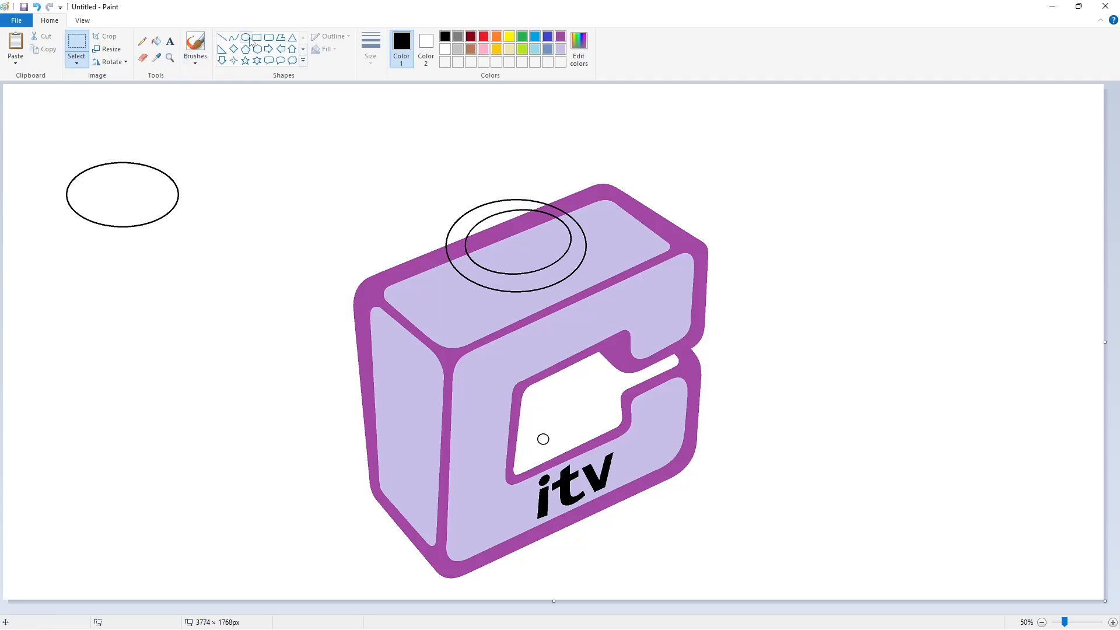
# - Draw two thick black antenna lines rising outward in a V from inside the inner ellipse
pyautogui.click(222, 39)
pyautogui.moveTo(449, 134); pyautogui.dragTo(490, 220)
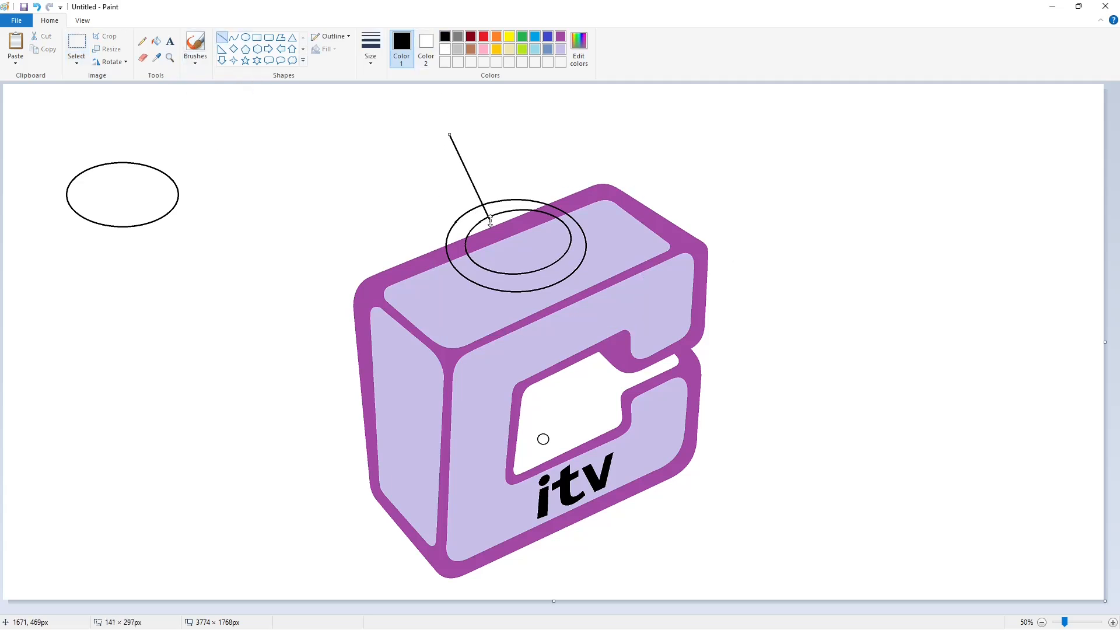
pyautogui.hotkey('ctrl', '+')
pyautogui.hotkey('ctrl', '+')
pyautogui.hotkey('ctrl', '+')
pyautogui.hotkey('ctrl', '+')
pyautogui.moveTo(449, 133); pyautogui.dragTo(445, 127)
pyautogui.moveTo(531, 216); pyautogui.dragTo(558, 117)
pyautogui.click(656, 140)
# - Draw a small black-outlined circle in the blank area and place a copy on the tip of each antenna
pyautogui.click(372, 53)
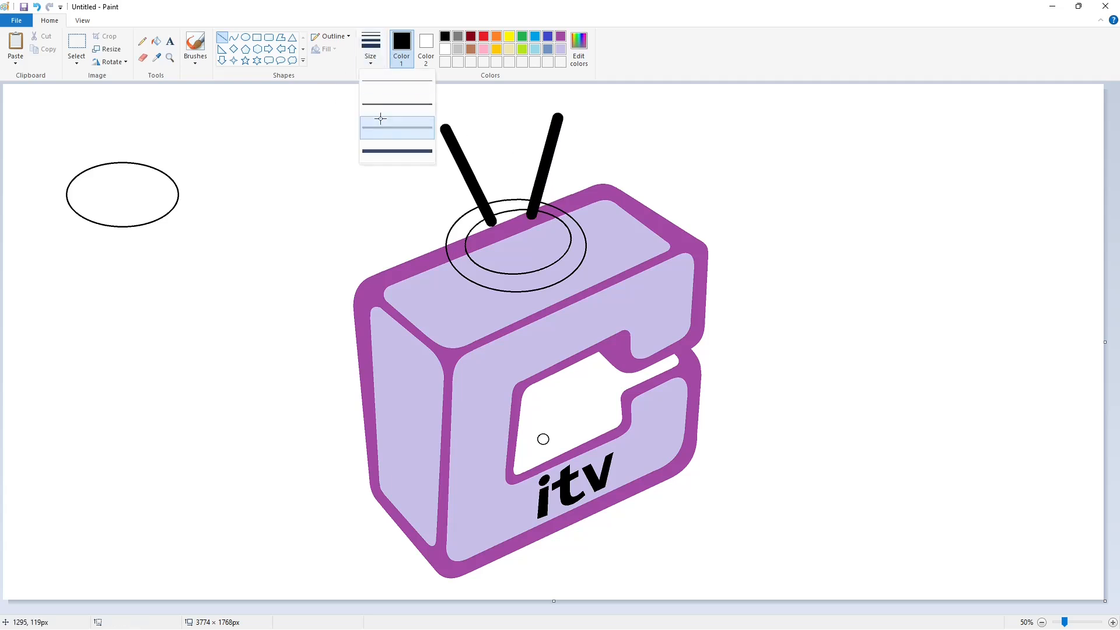
pyautogui.click(381, 120)
pyautogui.click(246, 37)
pyautogui.moveTo(422, 103)
pyautogui.mouseDown()
pyautogui.moveTo(457, 138)
pyautogui.moveTo(285, 123)
pyautogui.mouseUp()
pyautogui.click(77, 45)
pyautogui.moveTo(243, 93); pyautogui.dragTo(337, 169)
pyautogui.hotkey('ctrl', 'c')
pyautogui.hotkey('ctrl', 'v')
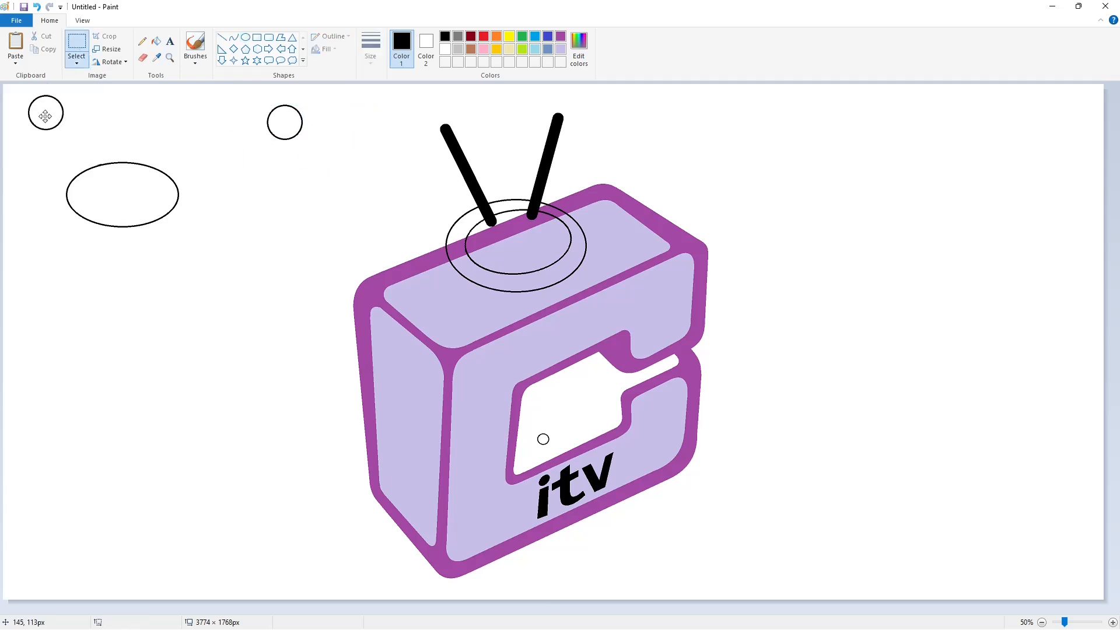
pyautogui.moveTo(43, 113); pyautogui.dragTo(439, 123)
pyautogui.hotkey('ctrl', 'v')
pyautogui.moveTo(45, 112); pyautogui.dragTo(558, 115)
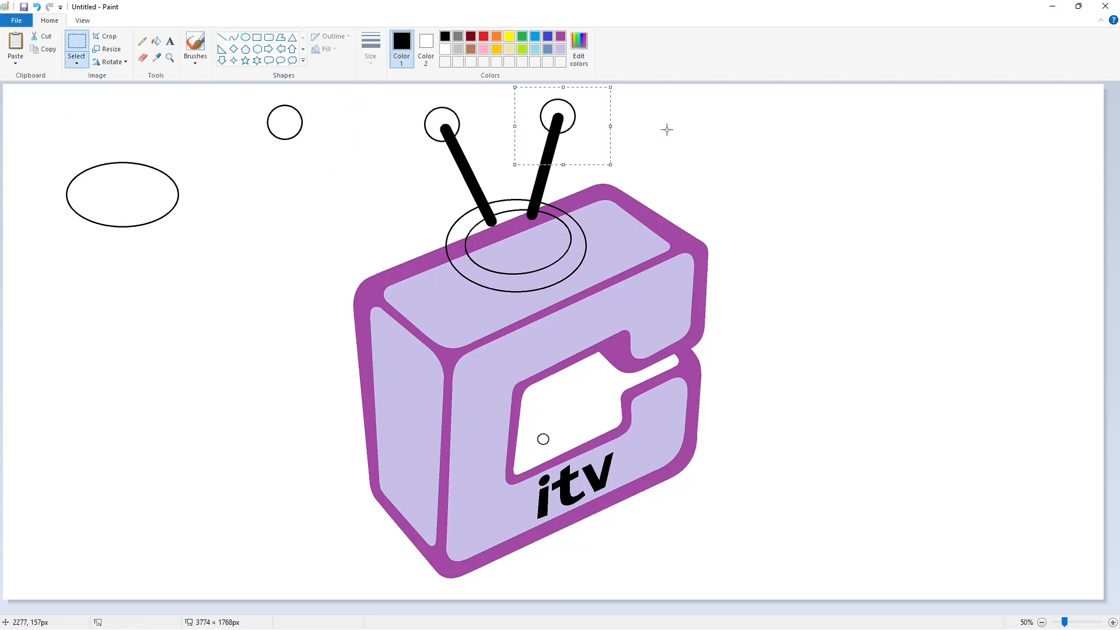
pyautogui.click(665, 128)
# - Fill the ring between the two ellipses with black and the inner ellipse with white
pyautogui.click(157, 41)
pyautogui.click(458, 248)
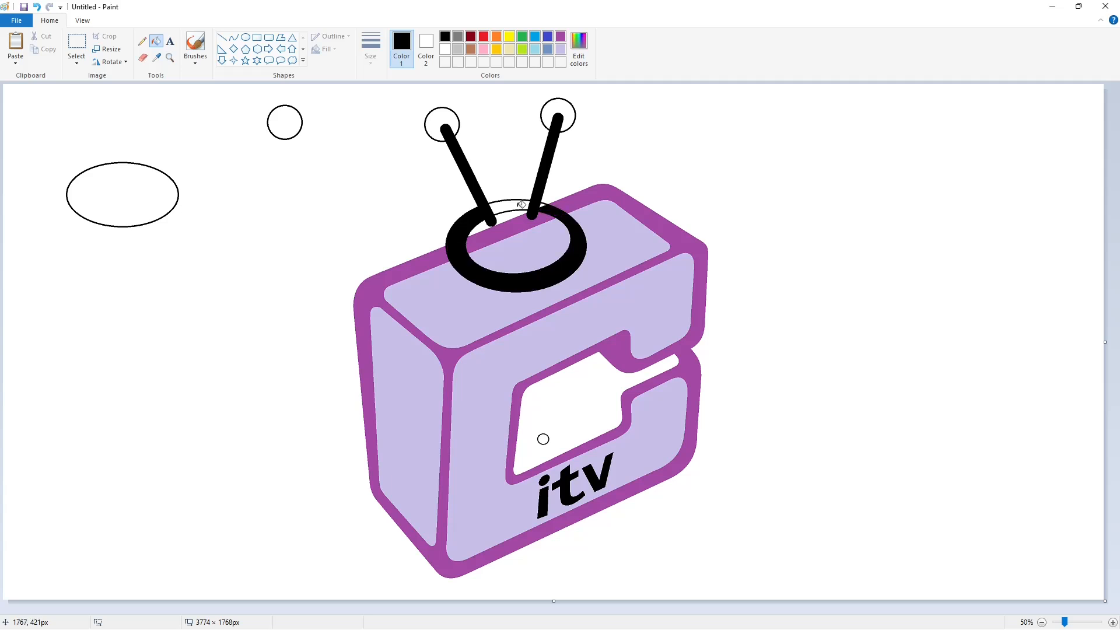
pyautogui.click(514, 207)
pyautogui.click(445, 49)
pyautogui.click(549, 222)
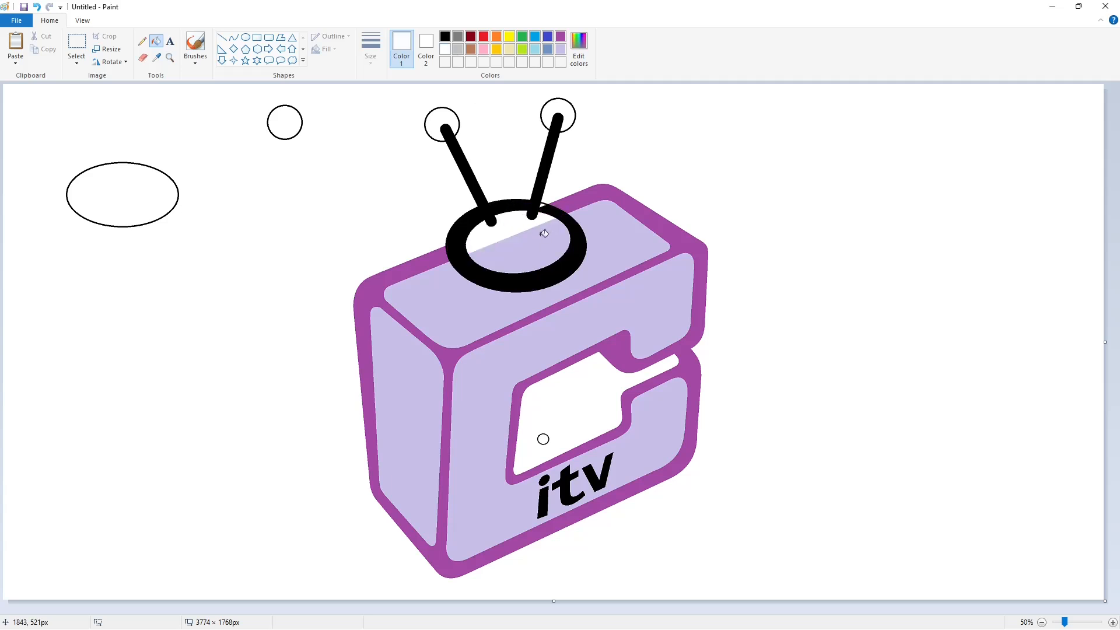
pyautogui.click(544, 232)
# - Copy the area containing the antennas and ring, and prepare the Curve tool with dark red
pyautogui.click(76, 47)
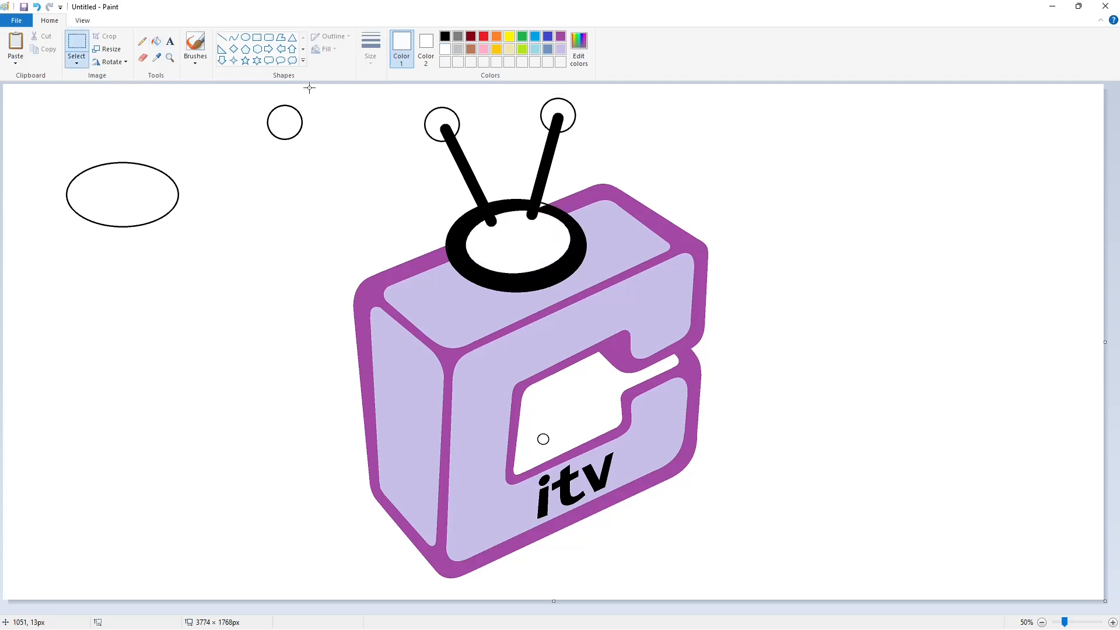
pyautogui.moveTo(337, 86); pyautogui.dragTo(750, 327)
pyautogui.click(839, 309)
pyautogui.click(233, 37)
pyautogui.click(370, 50)
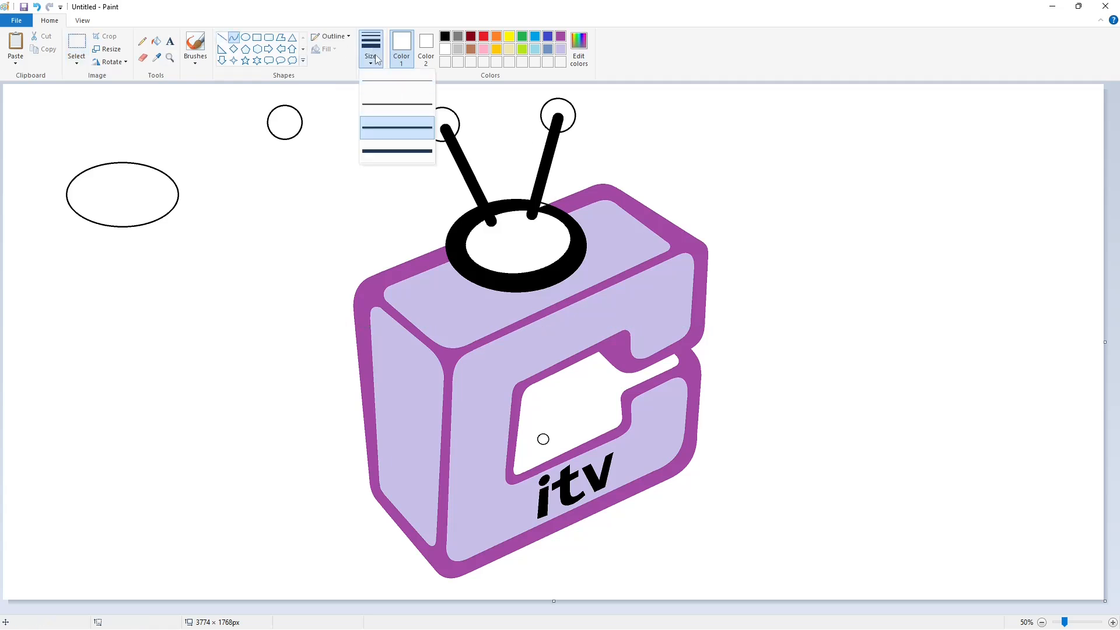
pyautogui.click(398, 119)
pyautogui.click(470, 36)
pyautogui.moveTo(549, 213)
pyautogui.mouseDown()
pyautogui.moveTo(466, 250)
pyautogui.moveTo(573, 228)
pyautogui.mouseUp()
pyautogui.moveTo(563, 248); pyautogui.dragTo(539, 284)
pyautogui.moveTo(469, 249); pyautogui.dragTo(466, 249)
pyautogui.moveTo(563, 231); pyautogui.dragTo(511, 292)
pyautogui.hotkey('ctrl', 'z')
pyautogui.moveTo(549, 213); pyautogui.dragTo(574, 235)
pyautogui.moveTo(538, 277); pyautogui.dragTo(527, 283)
pyautogui.hotkey('ctrl', 'z')
# - Draw two dark red curves inside the white ellipse to outline a crescent along its lower and far edge
pyautogui.moveTo(549, 213); pyautogui.dragTo(545, 248)
pyautogui.moveTo(558, 225)
pyautogui.mouseDown()
pyautogui.moveTo(556, 237)
pyautogui.moveTo(465, 245)
pyautogui.mouseUp()
pyautogui.moveTo(523, 253); pyautogui.dragTo(529, 262)
pyautogui.moveTo(476, 261); pyautogui.dragTo(469, 268)
pyautogui.click(645, 256)
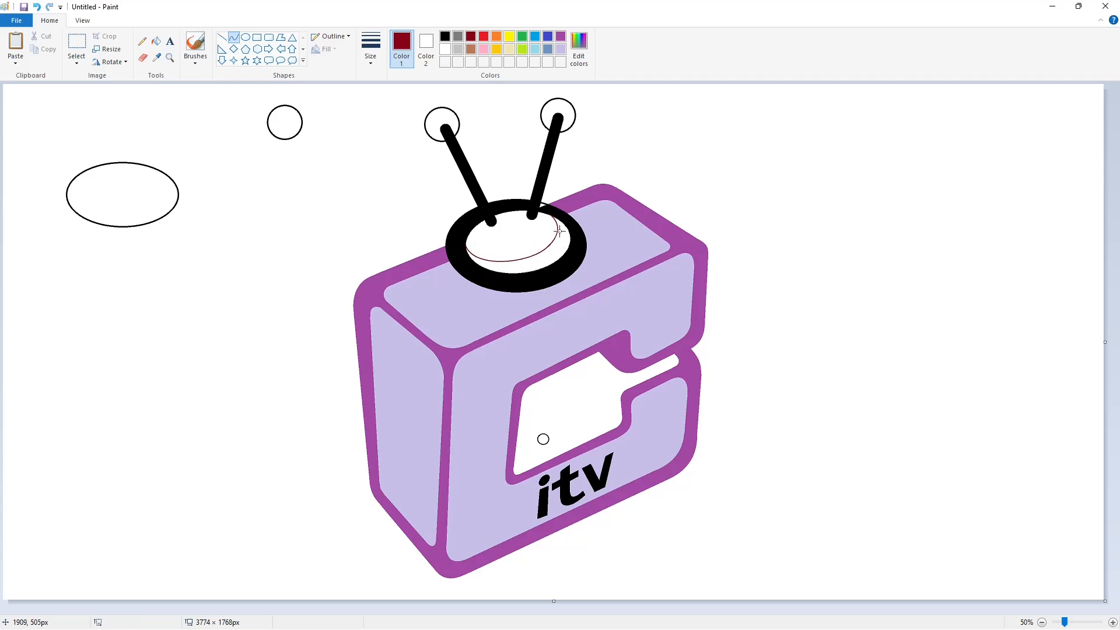
pyautogui.moveTo(564, 222); pyautogui.dragTo(538, 271)
pyautogui.moveTo(567, 231); pyautogui.dragTo(572, 248)
pyautogui.click(960, 515)
# - Paste the copied antenna and ring area back in place over the original and fill the crescent with dark red
pyautogui.click(1111, 622)
pyautogui.moveTo(455, 609); pyautogui.dragTo(747, 594)
pyautogui.scroll(3, 607, 515)
pyautogui.hotkey('ctrl', 'v')
pyautogui.moveTo(320, 308); pyautogui.dragTo(400, 317)
pyautogui.click(1018, 409)
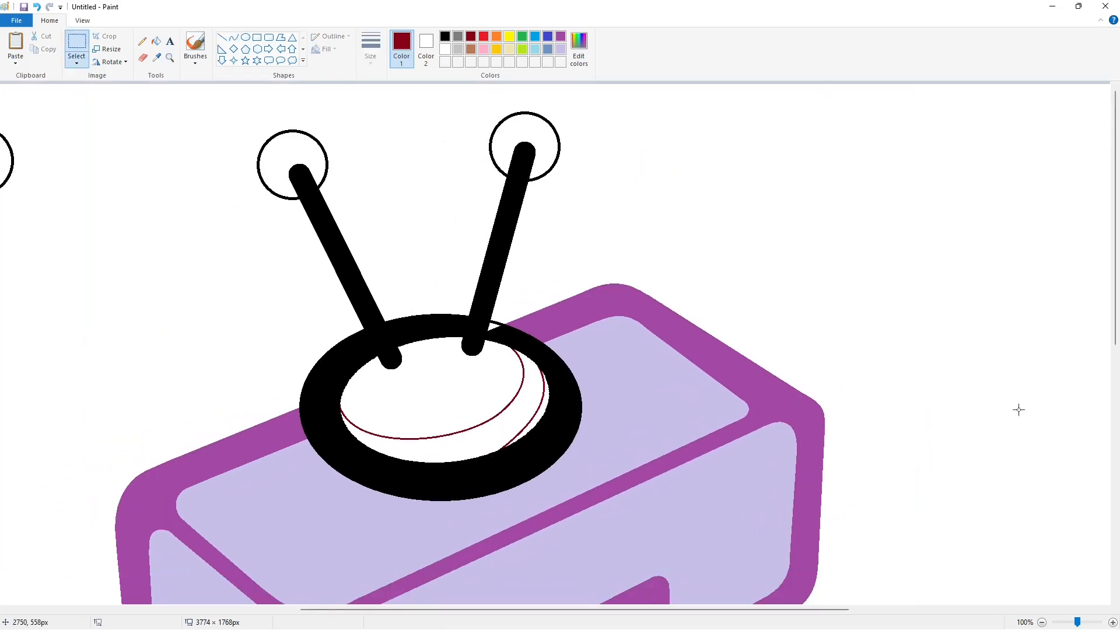
pyautogui.click(156, 41)
pyautogui.click(489, 429)
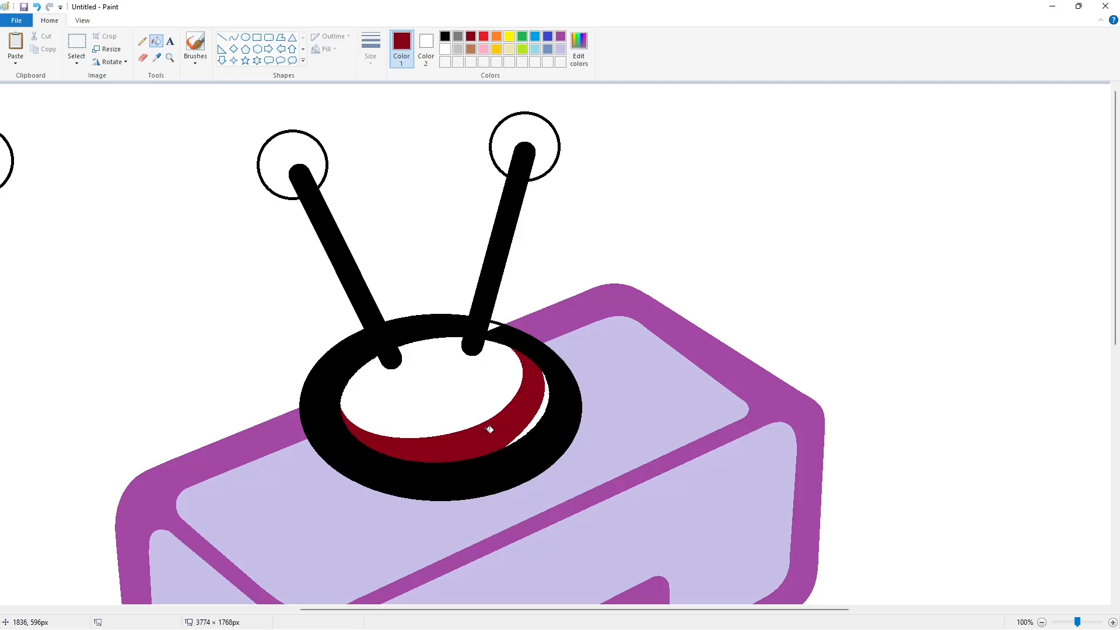
# - Erase the spare ellipse and circles left on the canvas by filling their outlines with white
pyautogui.click(444, 36)
pyautogui.scroll(-1, 978, 581)
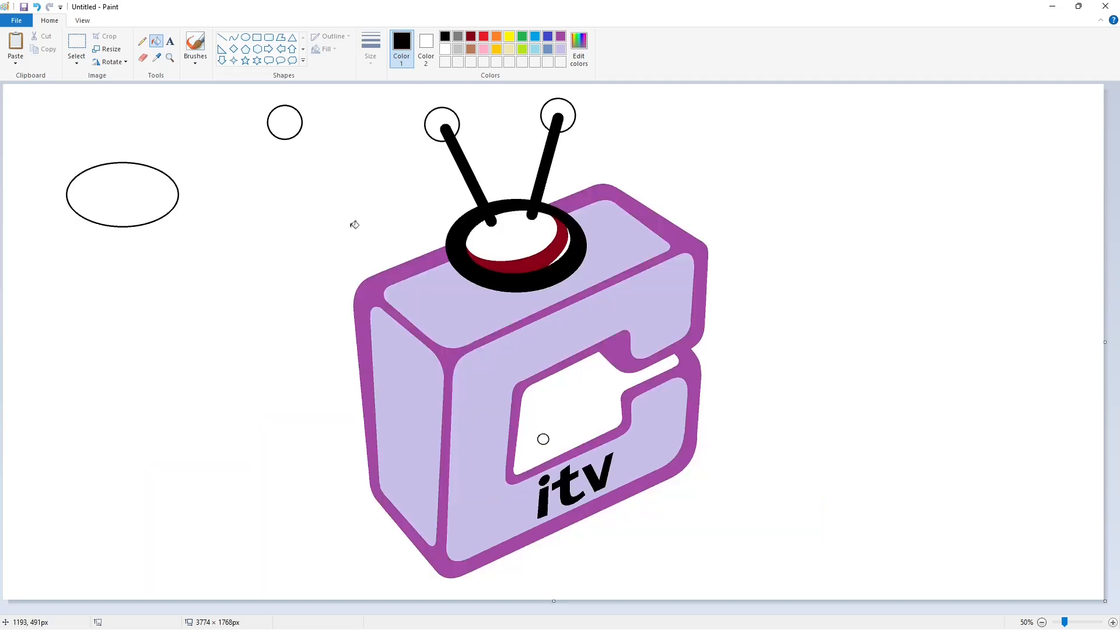
pyautogui.click(444, 49)
pyautogui.click(170, 175)
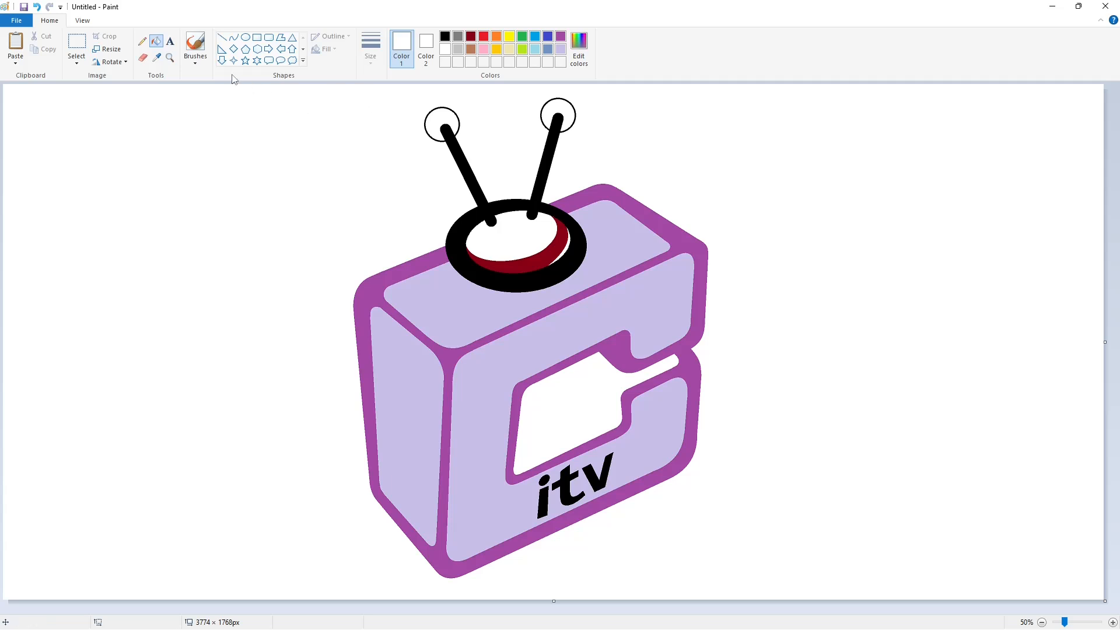
# - Fill both antenna tip circles and the block's purple outline with black
pyautogui.click(446, 37)
pyautogui.click(443, 128)
pyautogui.click(554, 113)
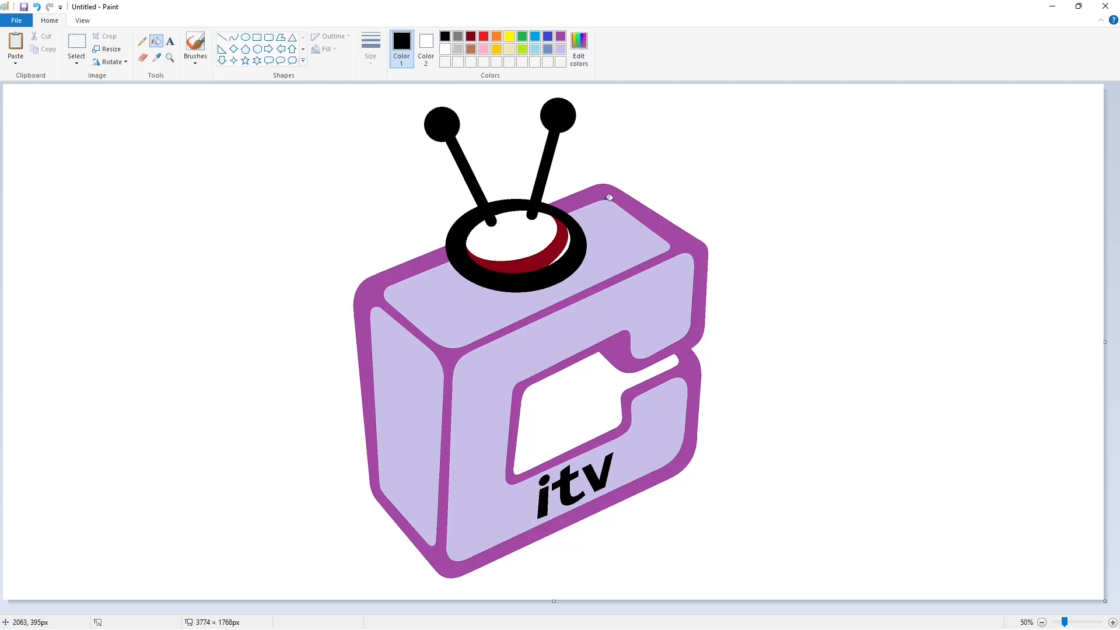
pyautogui.click(671, 228)
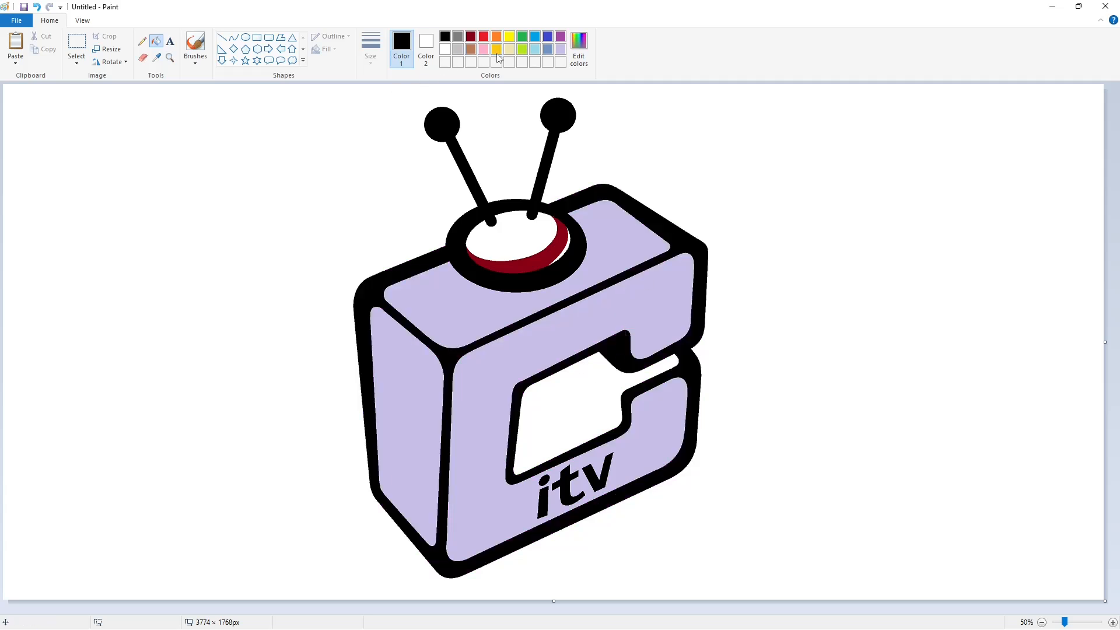
# - Fill the block's top face with gold
pyautogui.click(496, 49)
pyautogui.click(449, 293)
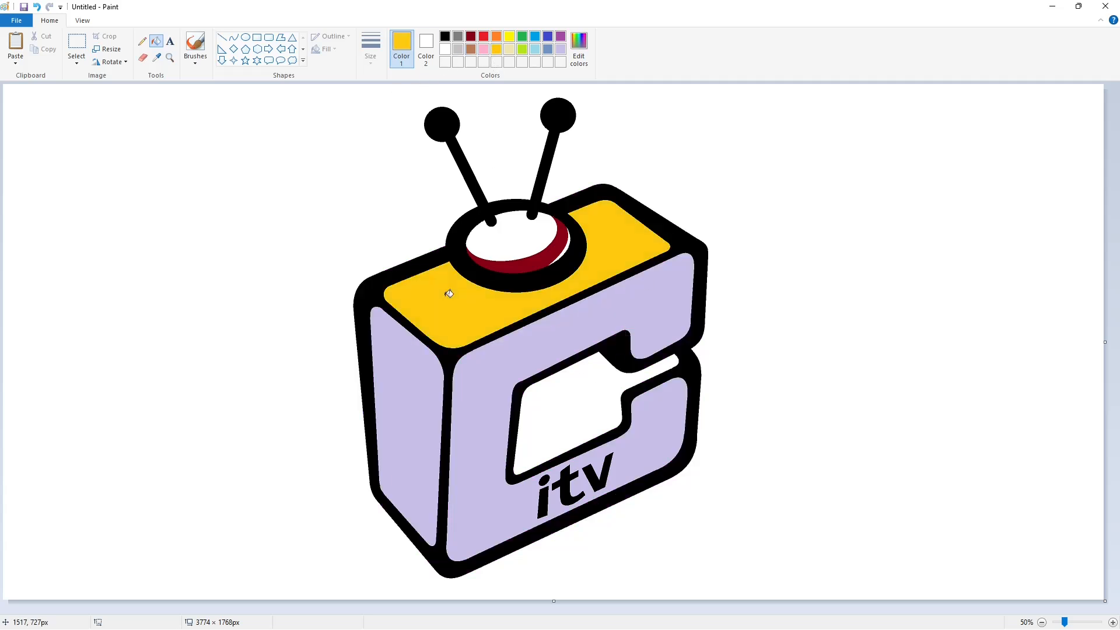
# - Fill the block's front and side faces with gold, and recolor all the yellow faces with a lighter custom yellow
pyautogui.click(483, 389)
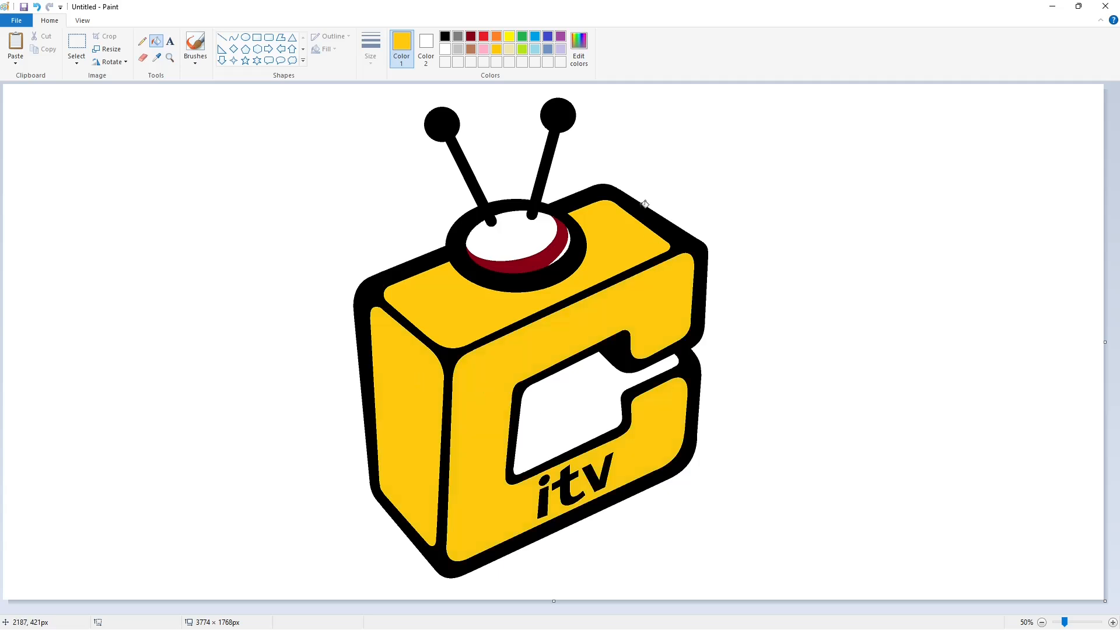
pyautogui.click(578, 46)
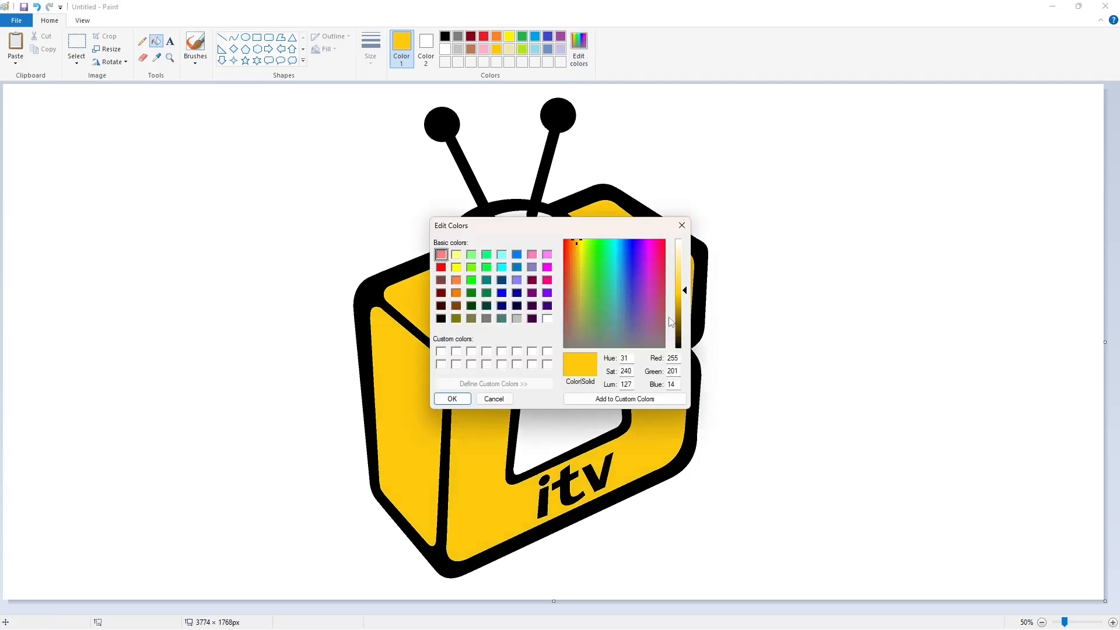
pyautogui.click(452, 398)
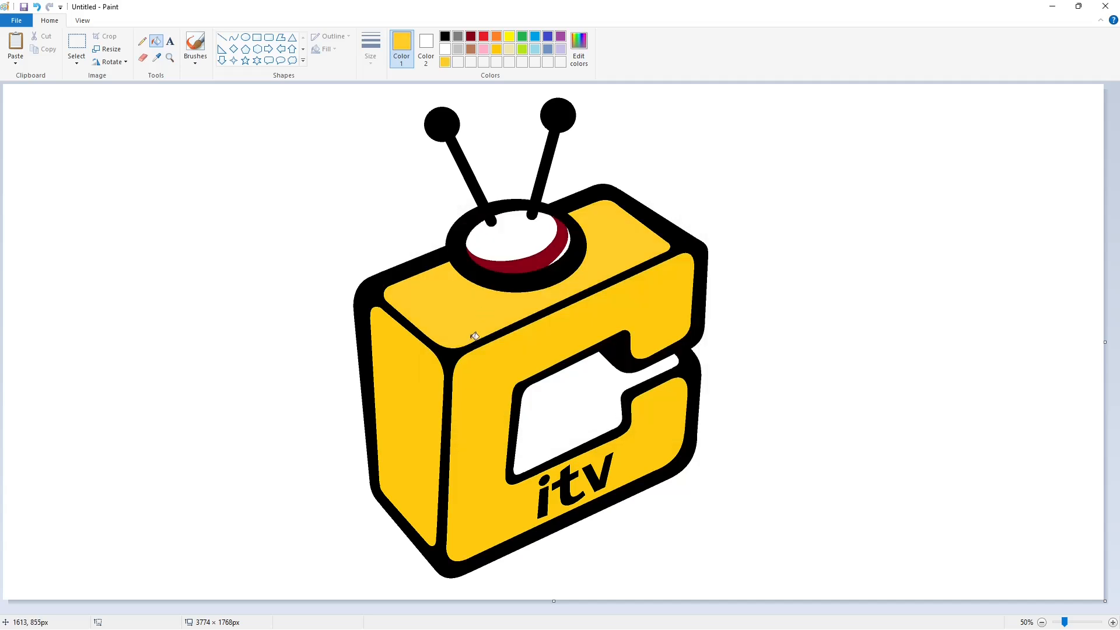
pyautogui.click(578, 49)
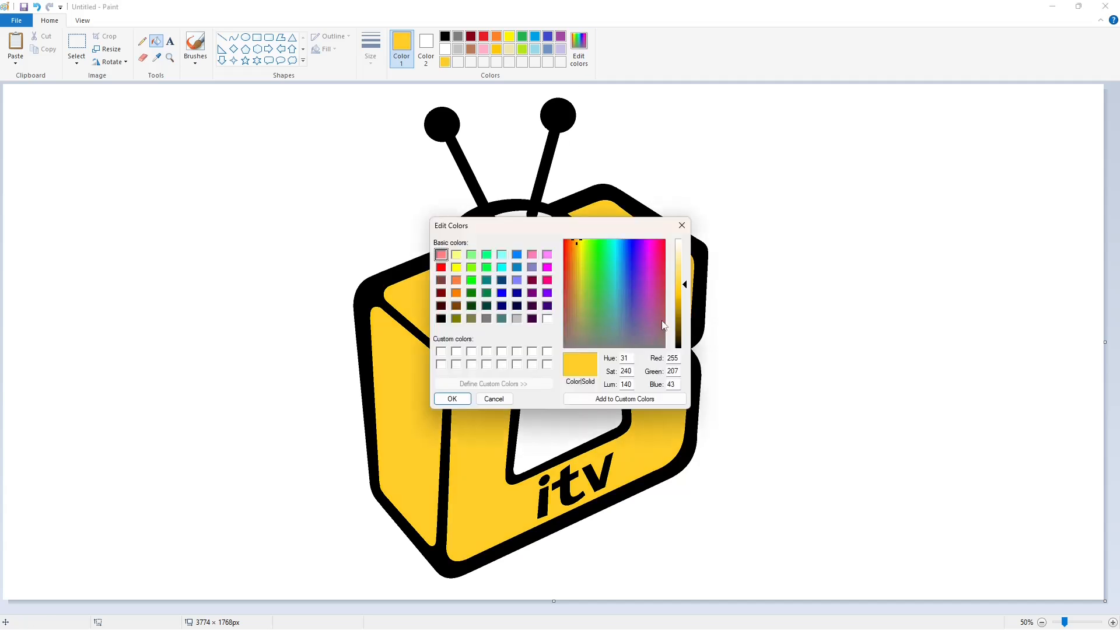
pyautogui.click(452, 398)
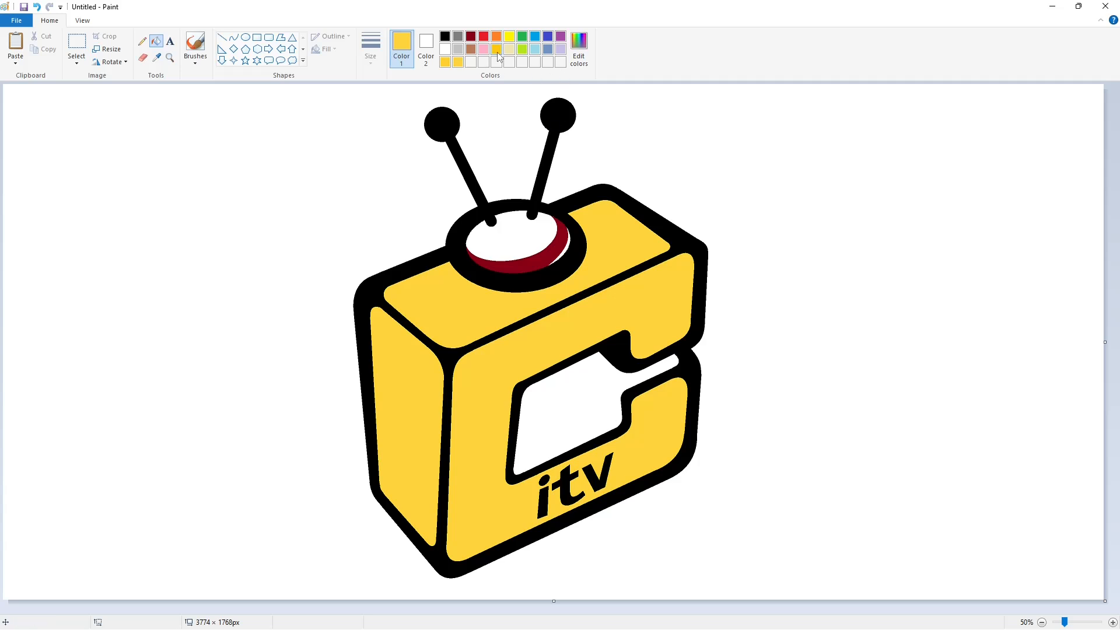
# - Mix a darker gold of red 210, green 163, blue 0 and fill the inner opening of the C with it
pyautogui.click(578, 49)
pyautogui.click(684, 302)
pyautogui.moveTo(684, 302); pyautogui.dragTo(683, 309)
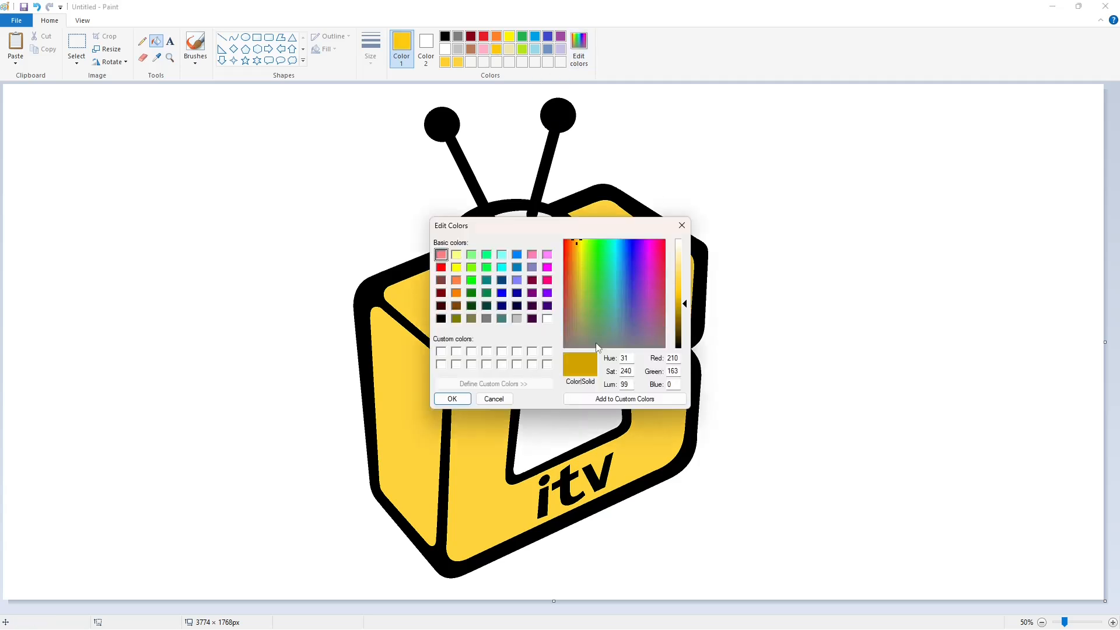
pyautogui.click(452, 398)
pyautogui.click(560, 405)
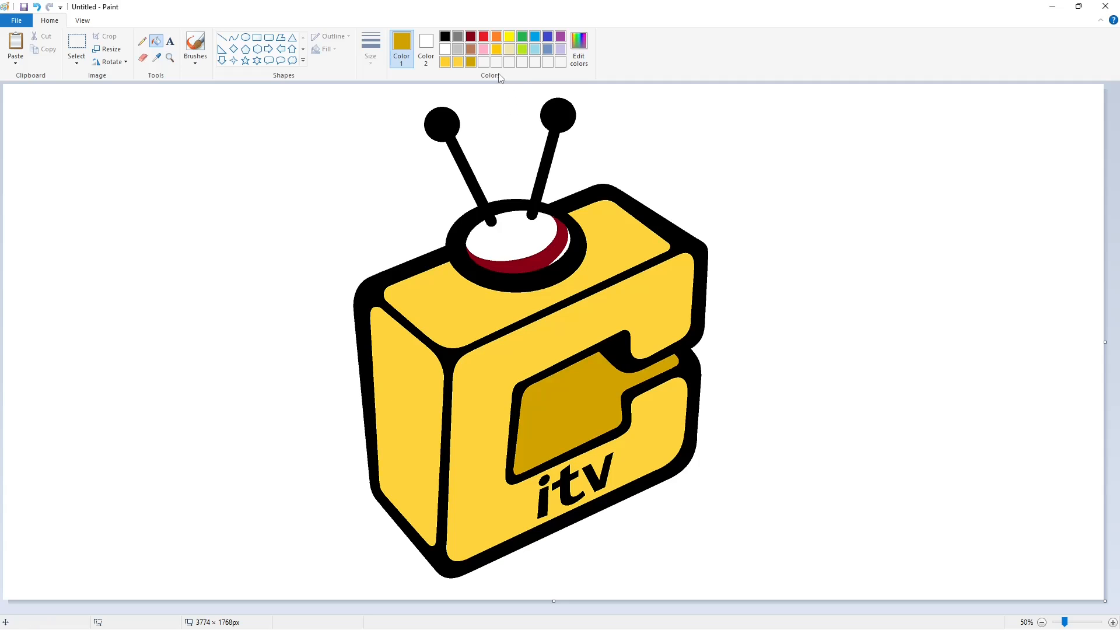
# - Fill the oval inside the antenna ring with light gray and the dark red crescent beside it with white
pyautogui.click(457, 52)
pyautogui.click(519, 236)
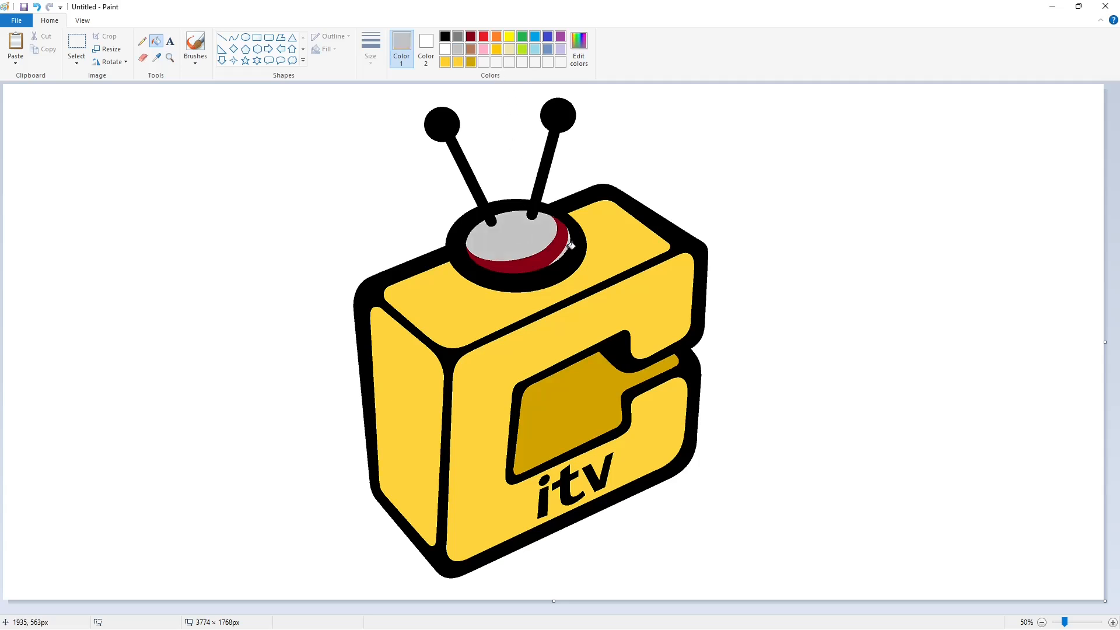
pyautogui.click(445, 49)
pyautogui.click(548, 254)
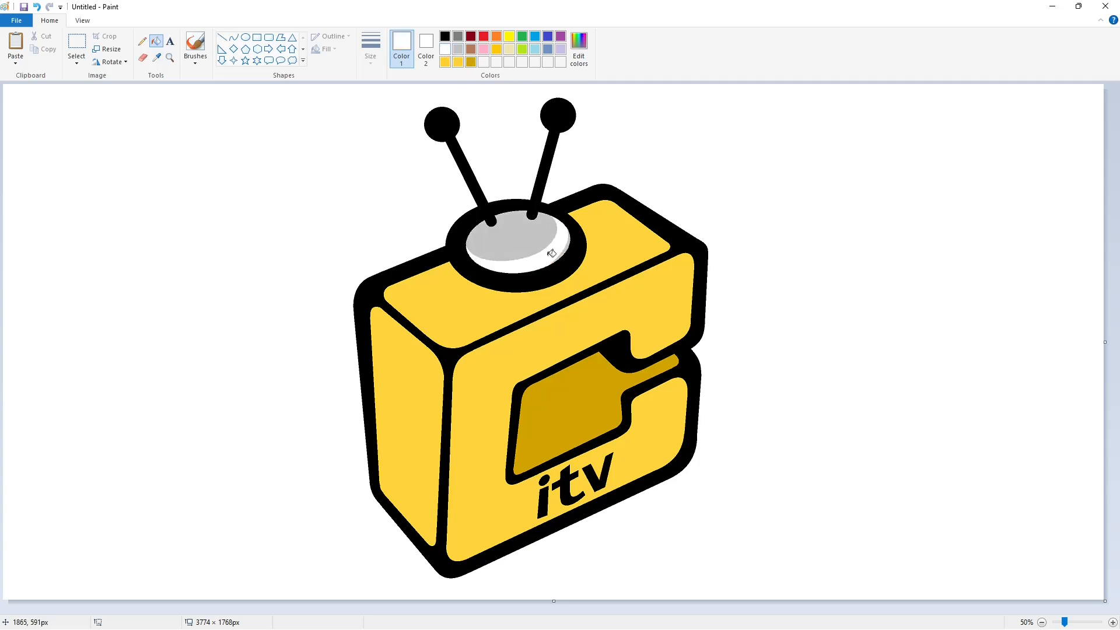